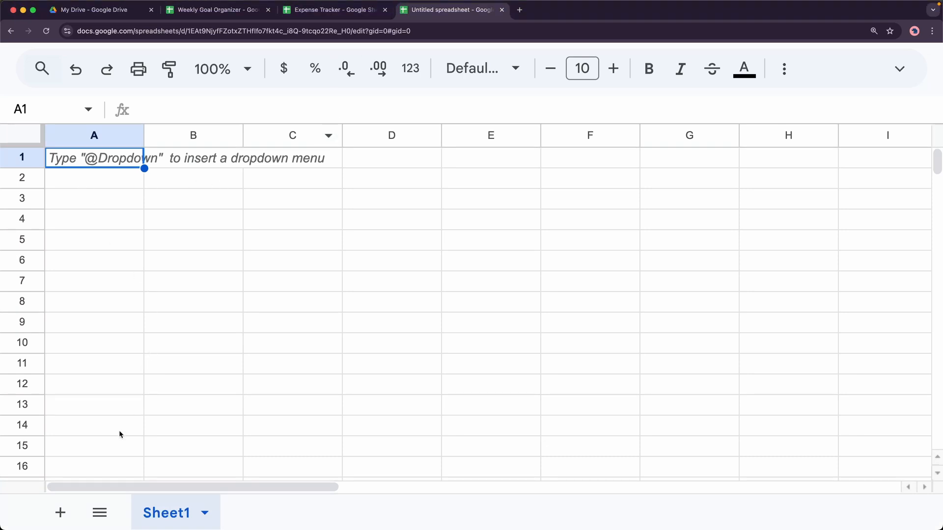
Step: Rename the untitled spreadsheet as Netflix
{"action": "left_click", "coordinate": [898, 69]}
{"action": "left_click", "coordinate": [151, 65]}
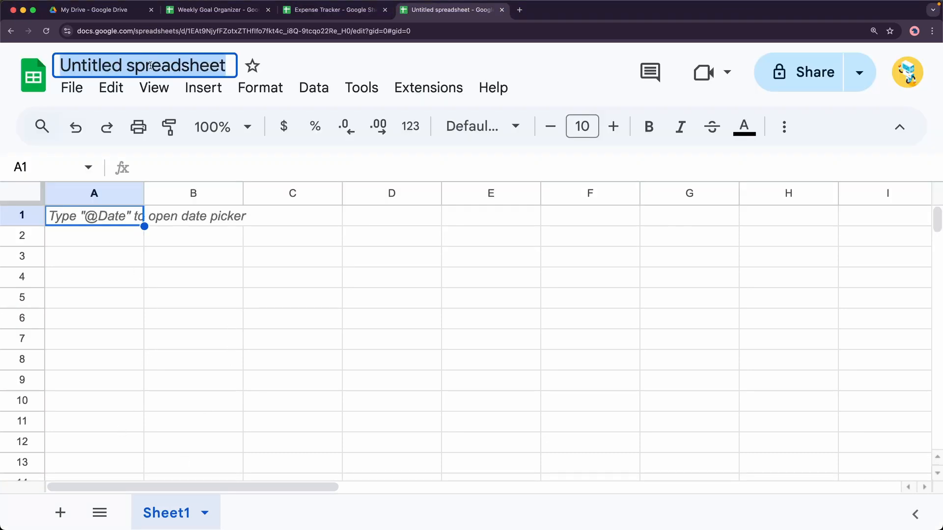
{"action": "type", "text": "Netflix"}
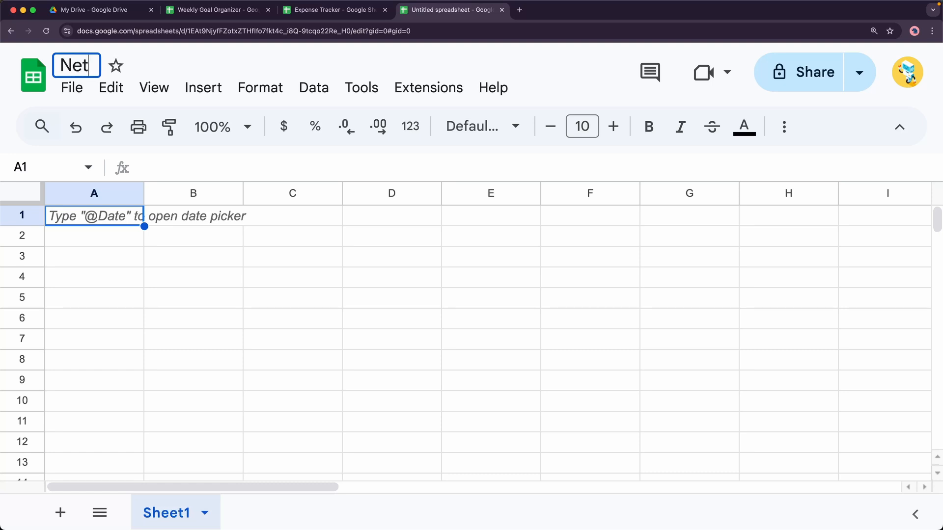
{"action": "key", "text": "Return"}
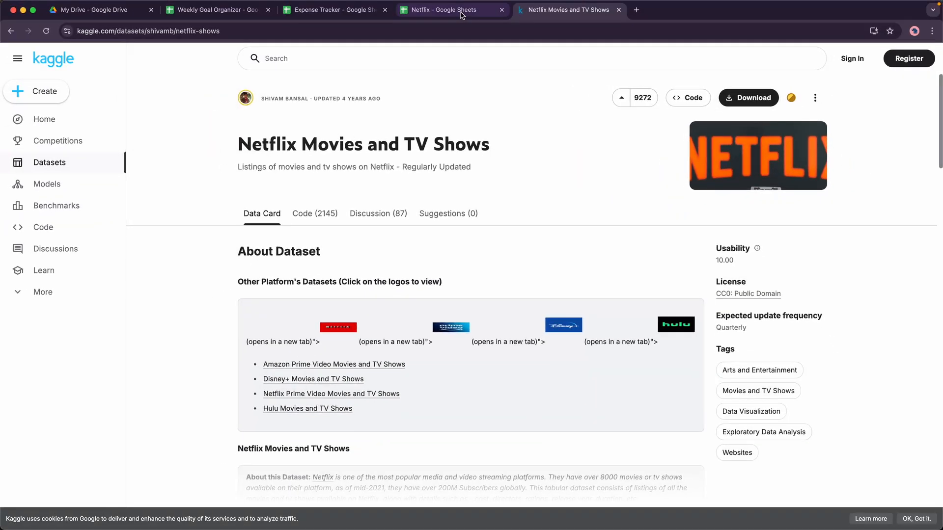
Step: Switch from Kaggle to the Netflix spreadsheet and paste the copied movies and TV shows dataset starting at cell A1
{"action": "left_click", "coordinate": [460, 13]}
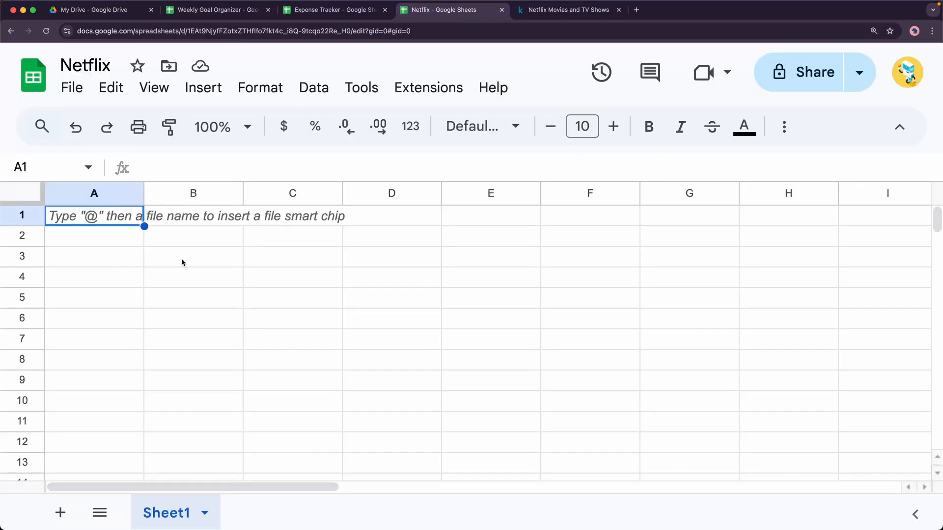
{"action": "key", "text": "super+v"}
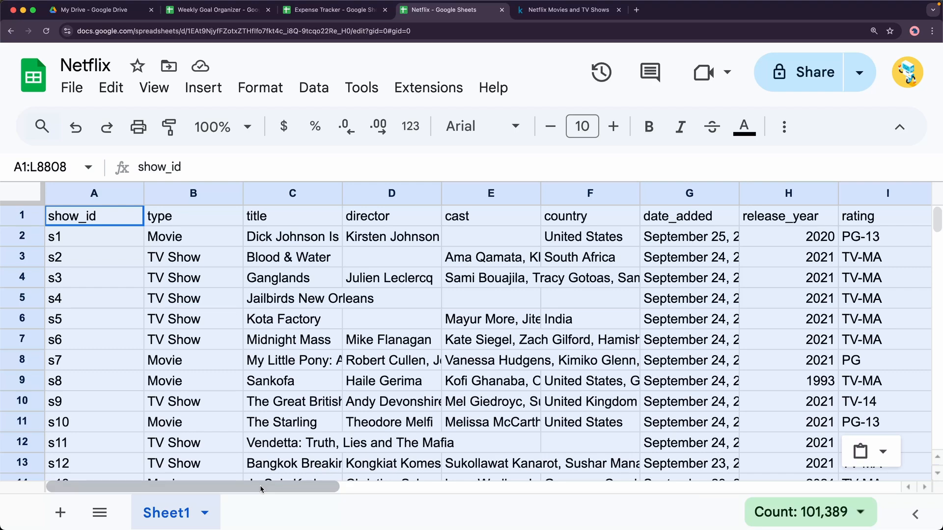
{"action": "scroll", "coordinate": [201, 276], "scroll_direction": "down", "scroll_amount": 1}
{"action": "scroll", "coordinate": [201, 276], "scroll_direction": "up", "scroll_amount": 1}
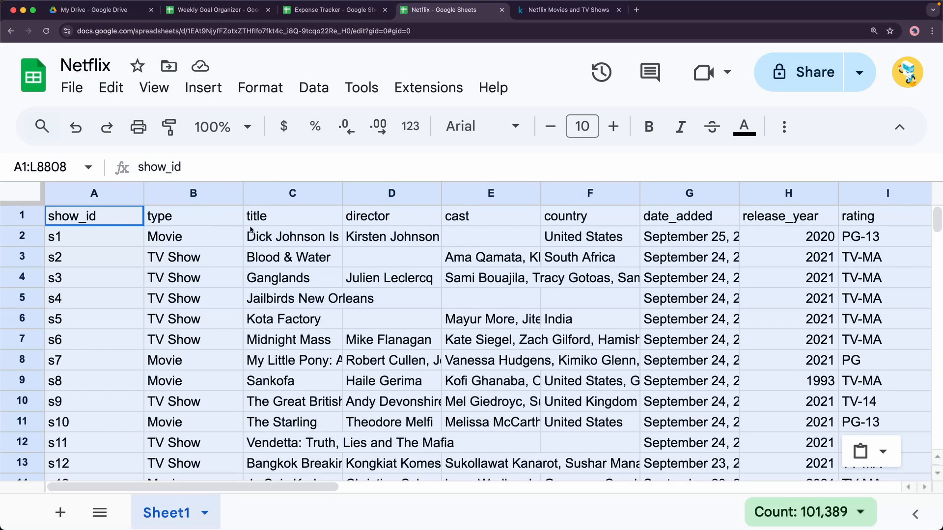
{"action": "left_click", "coordinate": [273, 221]}
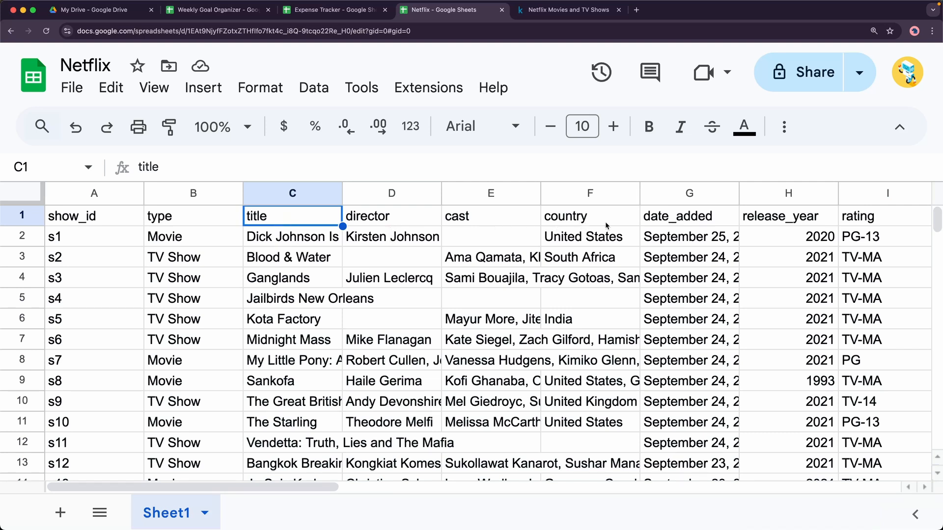
{"action": "left_click_drag", "start_coordinate": [333, 488], "coordinate": [498, 489]}
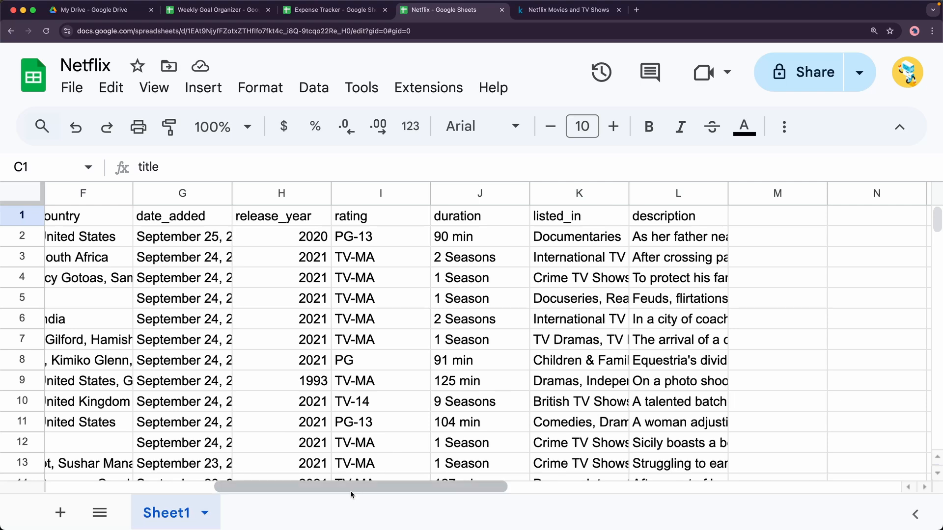
{"action": "left_click_drag", "start_coordinate": [282, 486], "coordinate": [114, 481]}
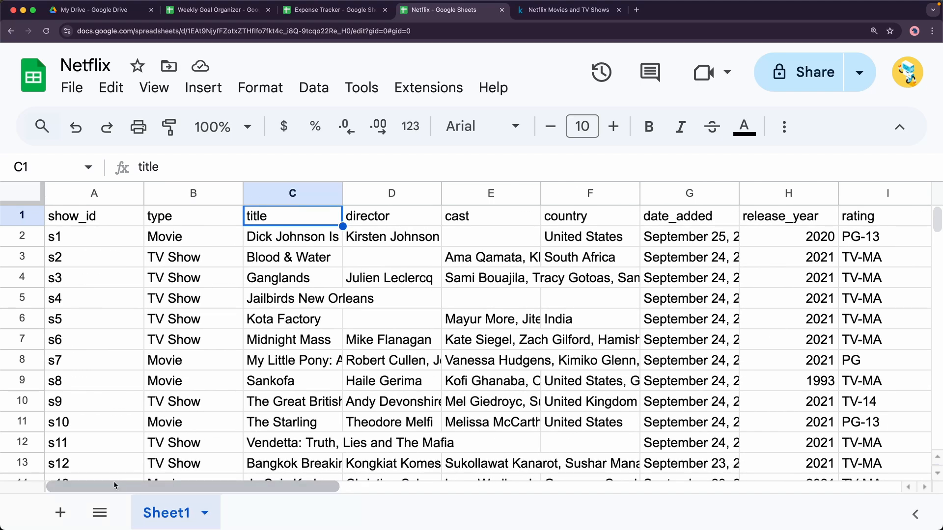
Step: Select the cells of show IDs s1, s8, s9, s22, s24, s55 and s57 together in the show_id column
{"action": "left_click", "coordinate": [80, 238]}
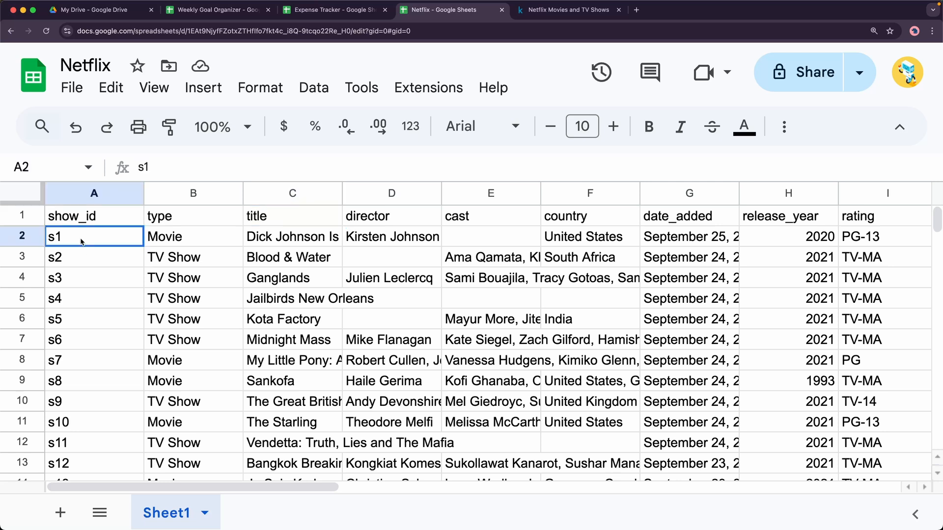
{"action": "left_click", "coordinate": [100, 379], "text": "super"}
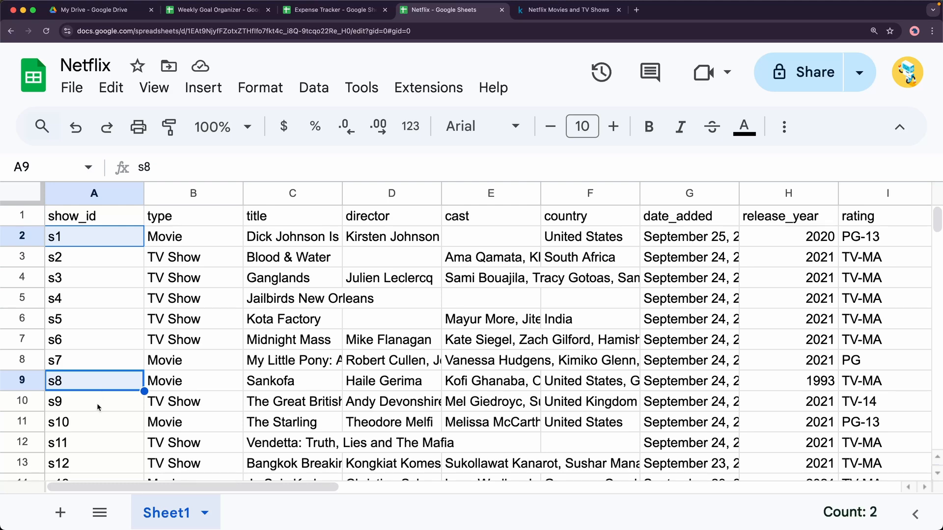
{"action": "left_click", "coordinate": [96, 404], "text": "shift"}
{"action": "scroll", "coordinate": [91, 388], "scroll_direction": "down", "scroll_amount": 6}
{"action": "left_click", "coordinate": [85, 373], "text": "super"}
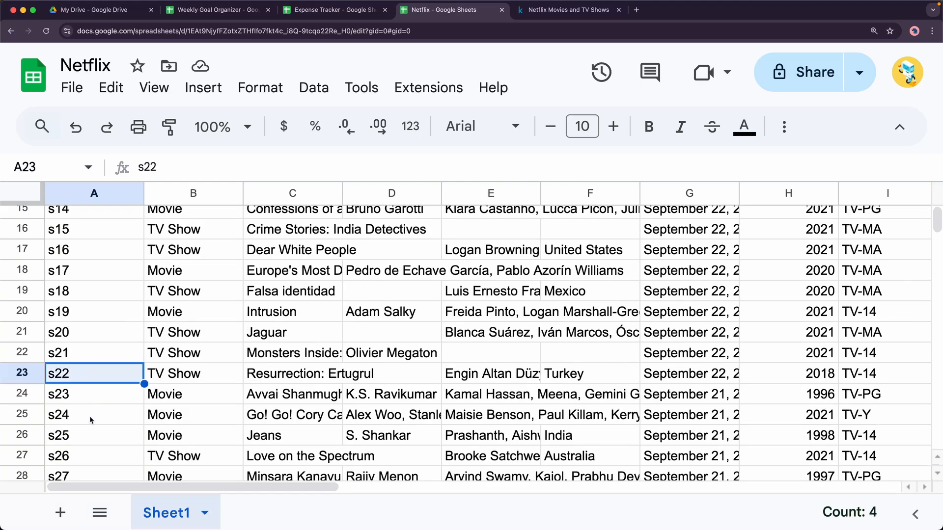
{"action": "left_click", "coordinate": [89, 420], "text": "super"}
{"action": "scroll", "coordinate": [90, 420], "scroll_direction": "down", "scroll_amount": 10}
{"action": "left_click", "coordinate": [87, 392], "text": "super"}
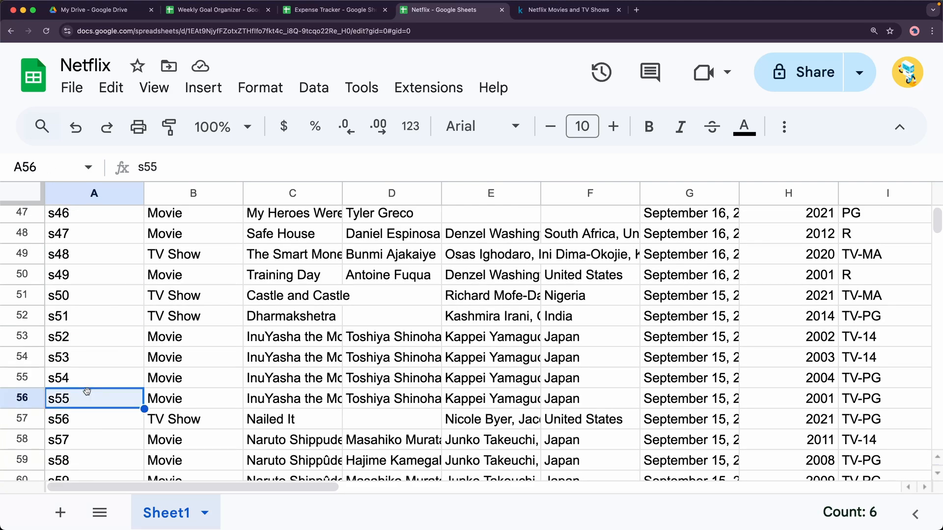
{"action": "left_click", "coordinate": [82, 439], "text": "super"}
Step: Add the cells of show IDs s76 to s78, s95, s92 and s89 to the selection
{"action": "scroll", "coordinate": [82, 439], "scroll_direction": "down", "scroll_amount": 8}
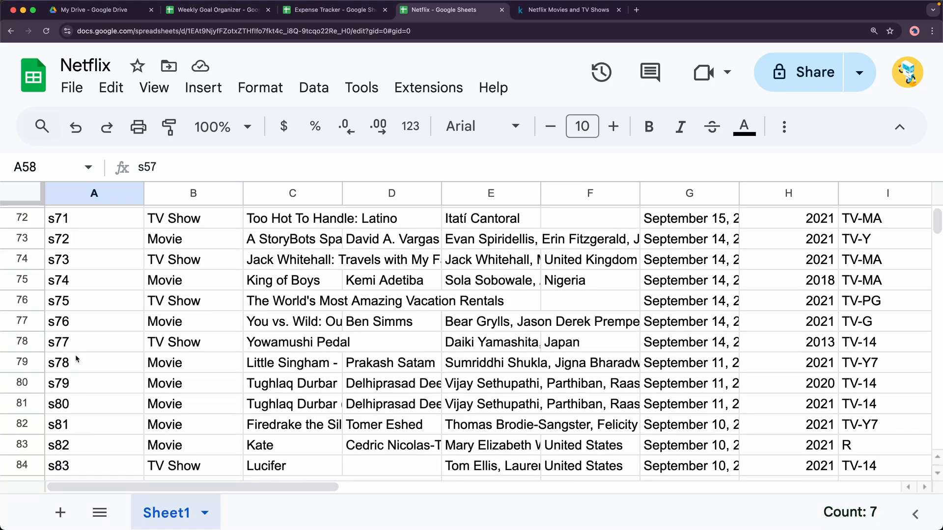
{"action": "left_click_drag", "start_coordinate": [78, 322], "coordinate": [85, 369]}
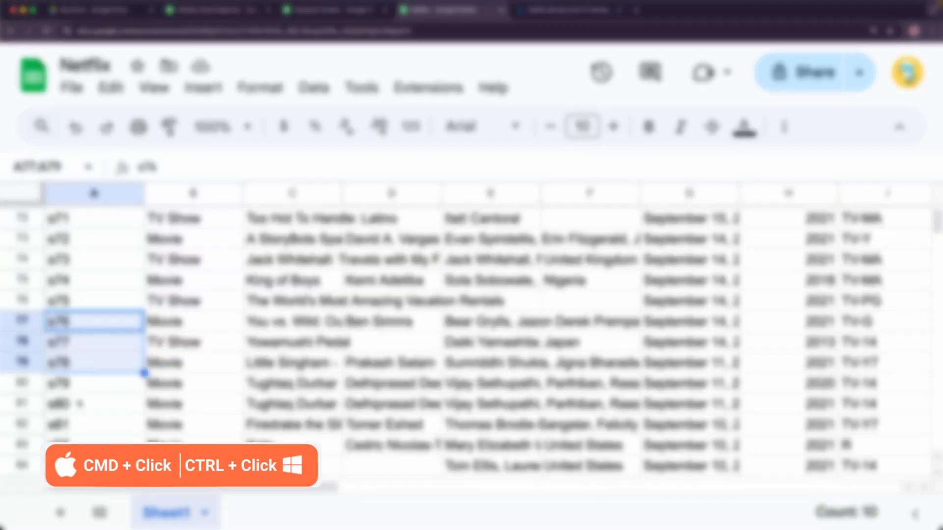
{"action": "scroll", "coordinate": [77, 399], "scroll_direction": "down", "scroll_amount": 5}
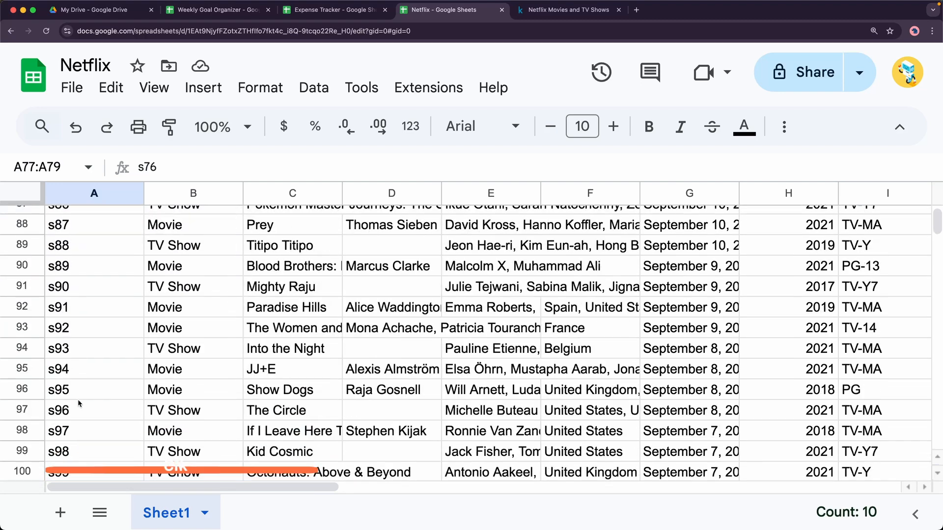
{"action": "left_click", "coordinate": [79, 390], "text": "super"}
{"action": "left_click", "coordinate": [83, 326], "text": "super"}
{"action": "left_click", "coordinate": [87, 265], "text": "super"}
Step: Add show IDs s118 to s123 and s143 to s148 to the selection and copy all selected IDs
{"action": "scroll", "coordinate": [129, 446], "scroll_direction": "down", "scroll_amount": 5}
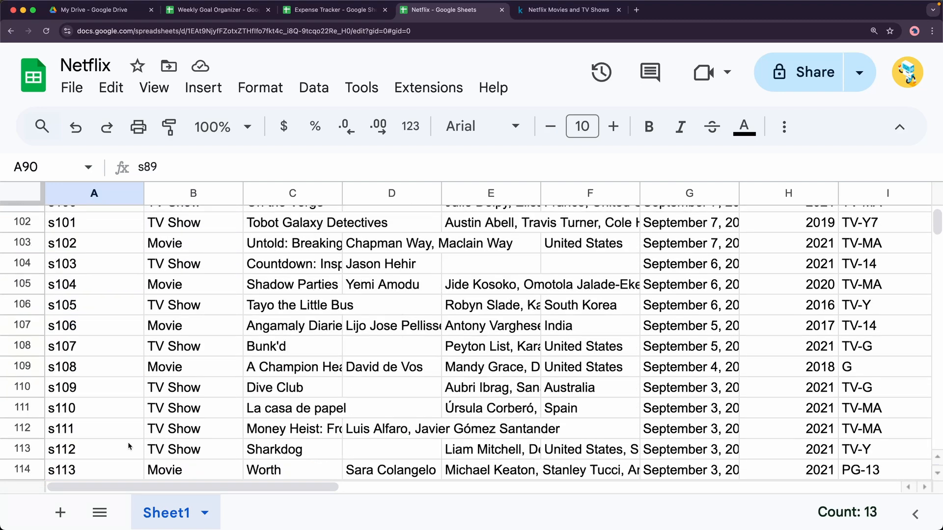
{"action": "scroll", "coordinate": [129, 446], "scroll_direction": "down", "scroll_amount": 5}
{"action": "left_click_drag", "start_coordinate": [86, 291], "coordinate": [81, 394]}
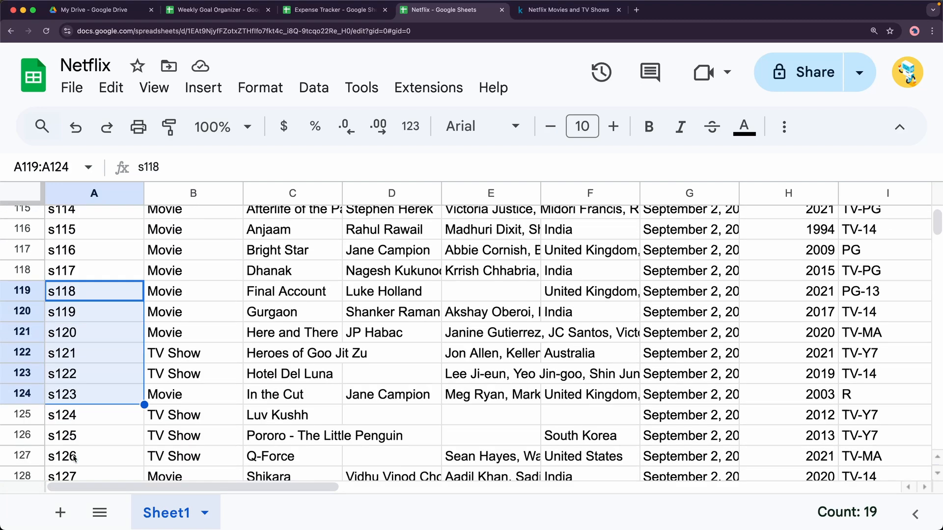
{"action": "scroll", "coordinate": [73, 458], "scroll_direction": "down", "scroll_amount": 8}
{"action": "left_click_drag", "start_coordinate": [79, 339], "coordinate": [80, 438]}
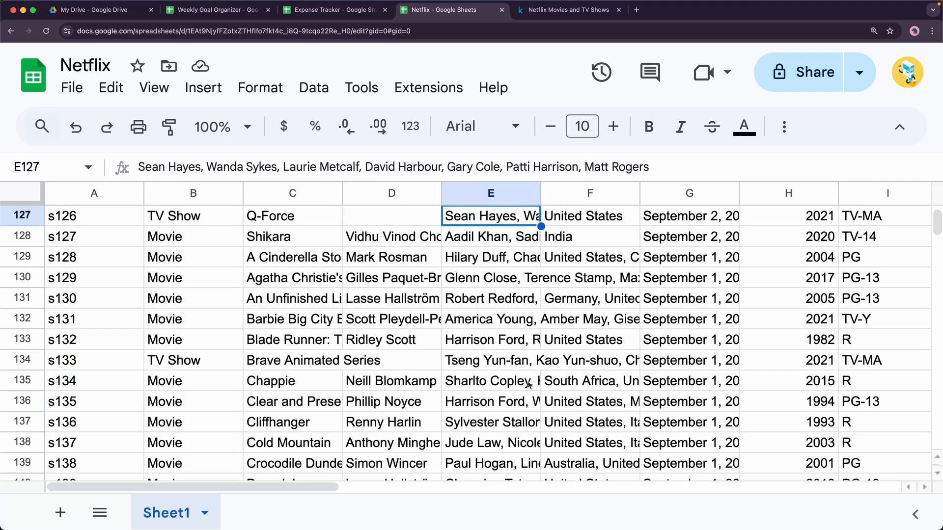
Step: Narrow the empty column M after the description column to about half its width and paste the copied show IDs starting at cell N2
{"action": "key", "text": "Up"}
{"action": "key", "text": "Up"}
{"action": "key", "text": "Up"}
{"action": "key", "text": "Up"}
{"action": "key", "text": "Up"}
{"action": "key", "text": "Up"}
{"action": "key", "text": "Up"}
{"action": "key", "text": "Up"}
{"action": "key", "text": "Up"}
{"action": "key", "text": "Up"}
{"action": "key", "text": "Up"}
{"action": "key", "text": "Up"}
{"action": "key", "text": "Up"}
{"action": "key", "text": "Up"}
{"action": "key", "text": "Up"}
{"action": "key", "text": "Up"}
{"action": "key", "text": "Up"}
{"action": "key", "text": "Up"}
{"action": "key", "text": "Up"}
{"action": "key", "text": "Up"}
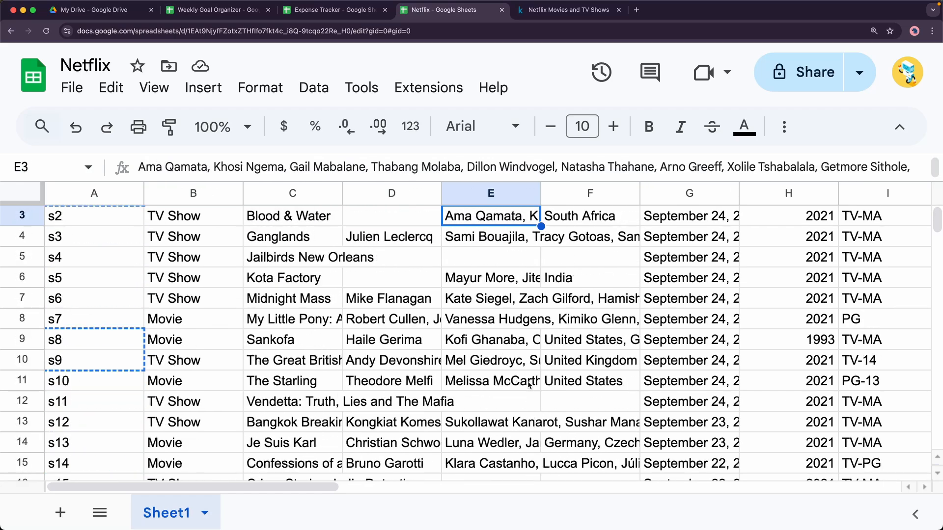
{"action": "key", "text": "super+Right"}
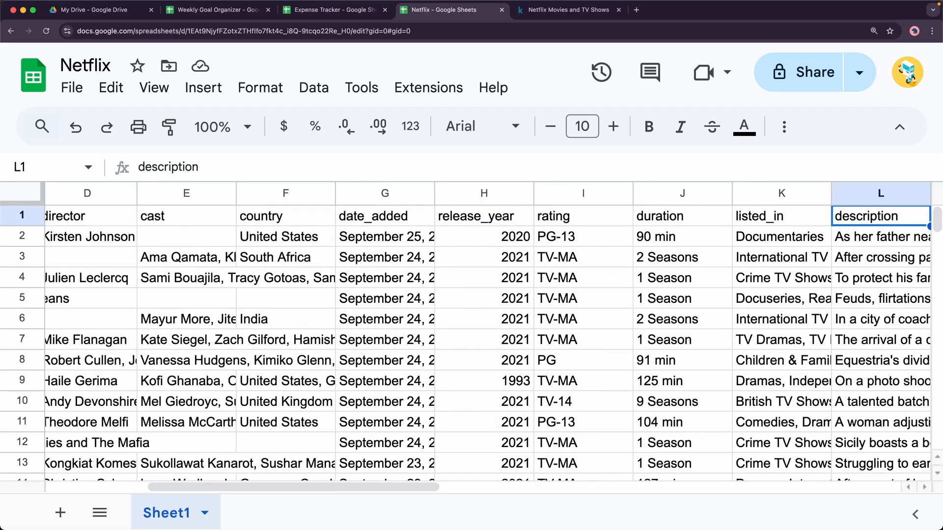
{"action": "key", "text": "Right"}
{"action": "key", "text": "Right"}
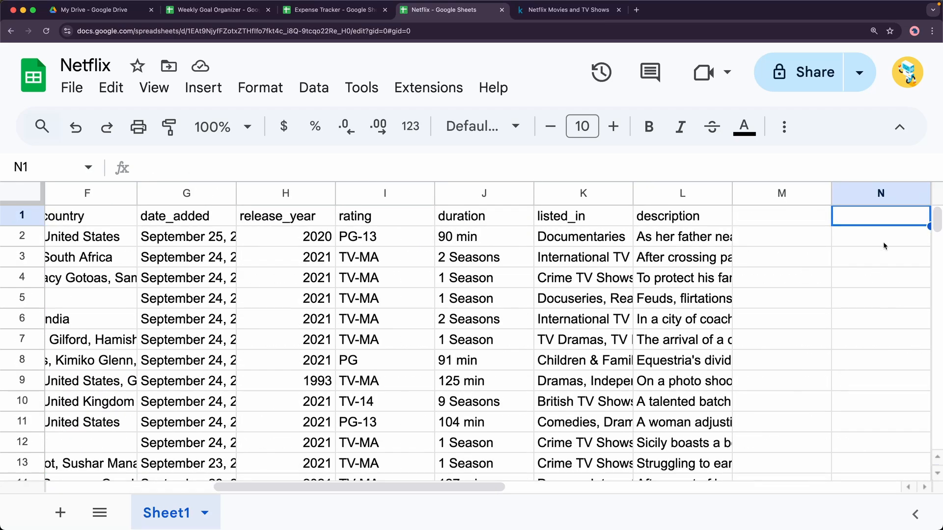
{"action": "left_click_drag", "start_coordinate": [831, 193], "coordinate": [781, 194]}
{"action": "left_click", "coordinate": [807, 232]}
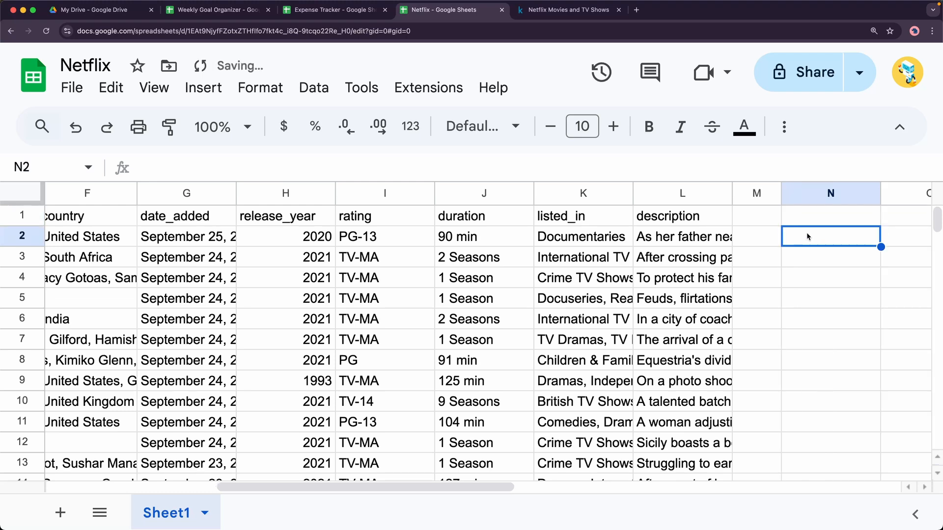
{"action": "key", "text": "super+v"}
Step: Enter the header show_ids in cell N1 above the pasted IDs
{"action": "left_click", "coordinate": [812, 216]}
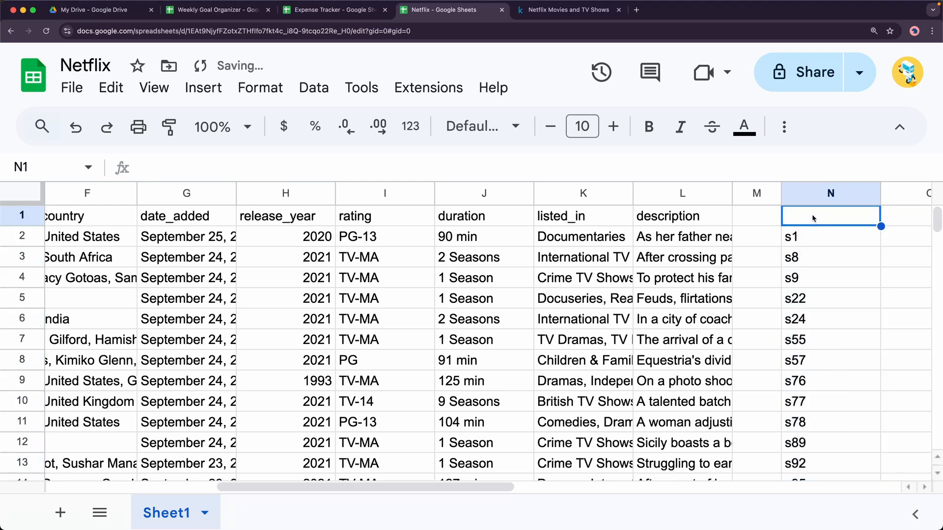
{"action": "key", "text": "super+Left"}
{"action": "key", "text": "super+Left"}
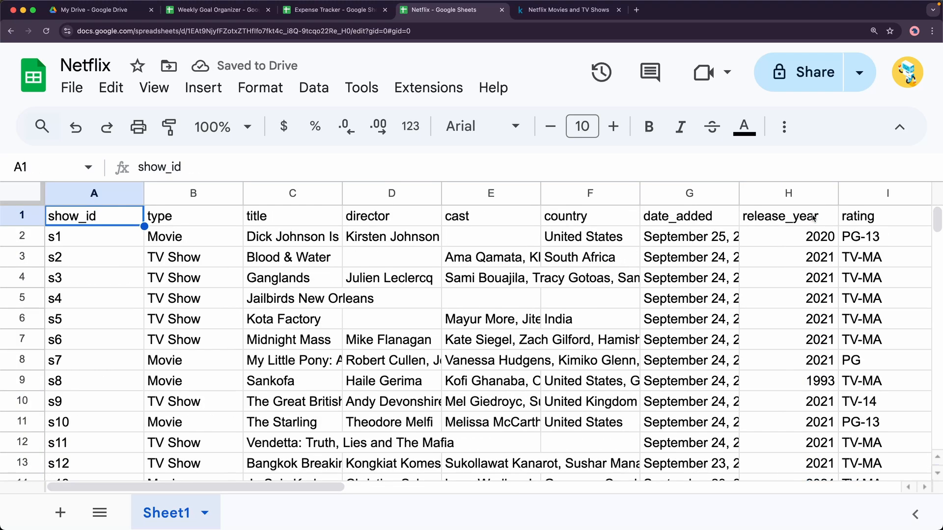
{"action": "key", "text": "super+Right"}
{"action": "key", "text": "super+Right"}
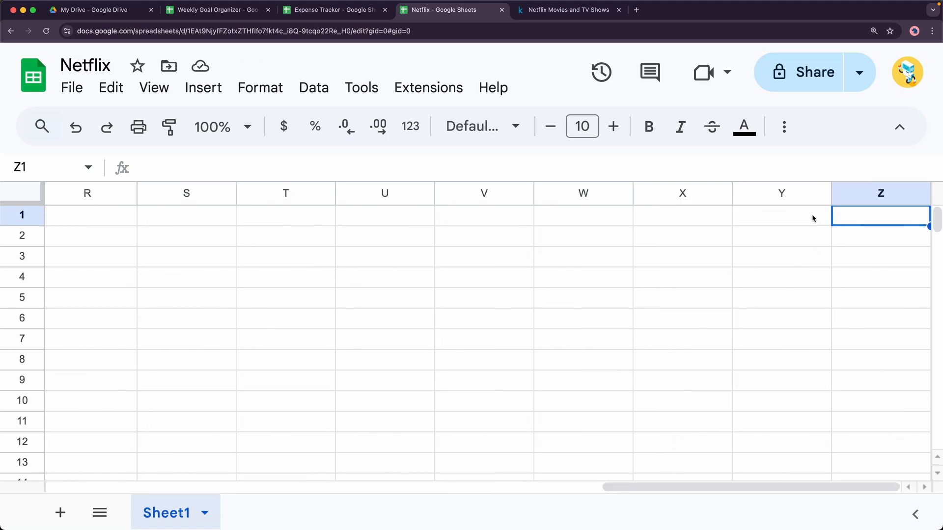
{"action": "key", "text": "super+Left"}
{"action": "key", "text": "Right"}
{"action": "key", "text": "Right"}
{"action": "type", "text": "show"}
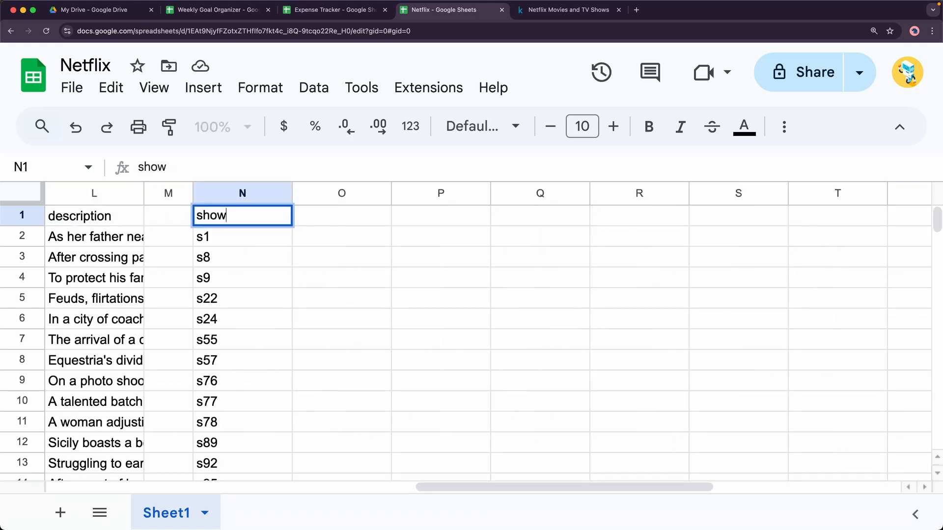
{"action": "type", "text": "_ids"}
{"action": "key", "text": "Return"}
{"action": "key", "text": "Up"}
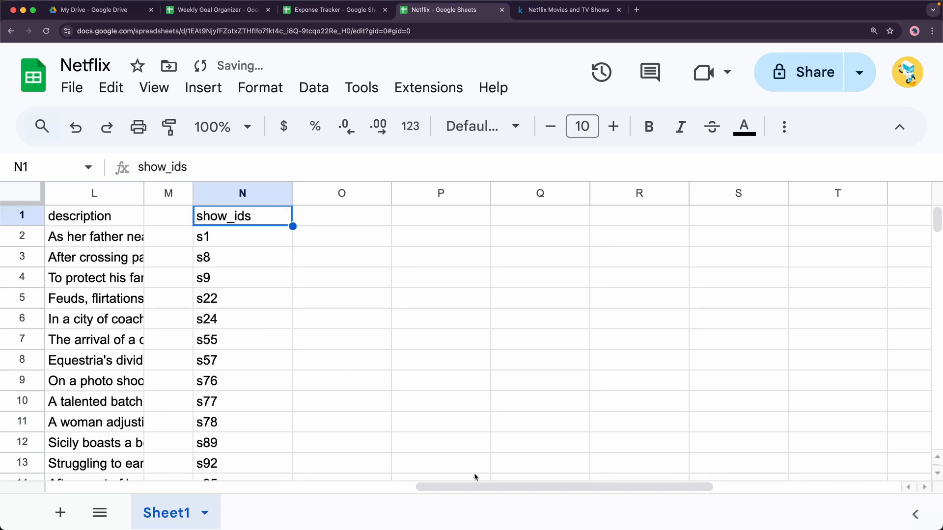
Step: Copy the ID s1 from cell N2 and search the sheet for it
{"action": "left_click_drag", "start_coordinate": [473, 487], "coordinate": [434, 490]}
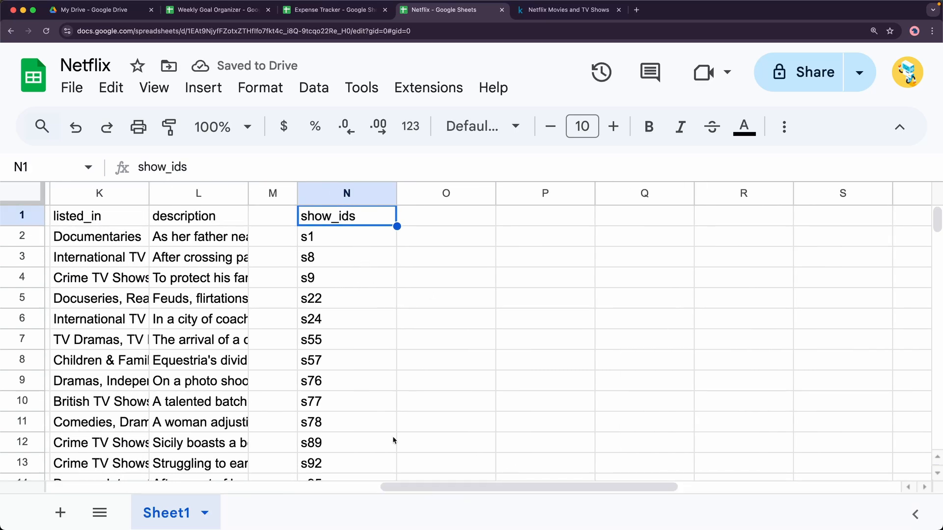
{"action": "scroll", "coordinate": [339, 339], "scroll_direction": "down", "scroll_amount": 10}
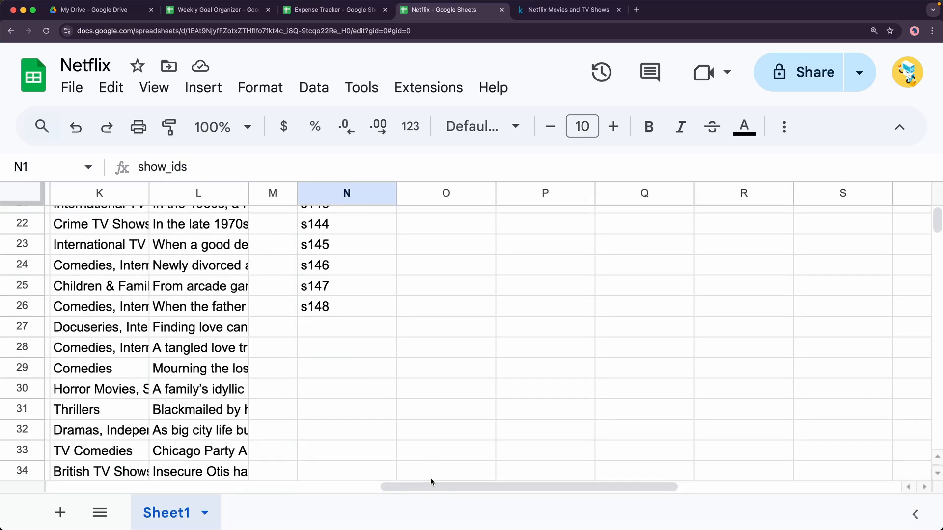
{"action": "scroll", "coordinate": [426, 397], "scroll_direction": "up", "scroll_amount": 10}
{"action": "left_click_drag", "start_coordinate": [432, 487], "coordinate": [98, 464]}
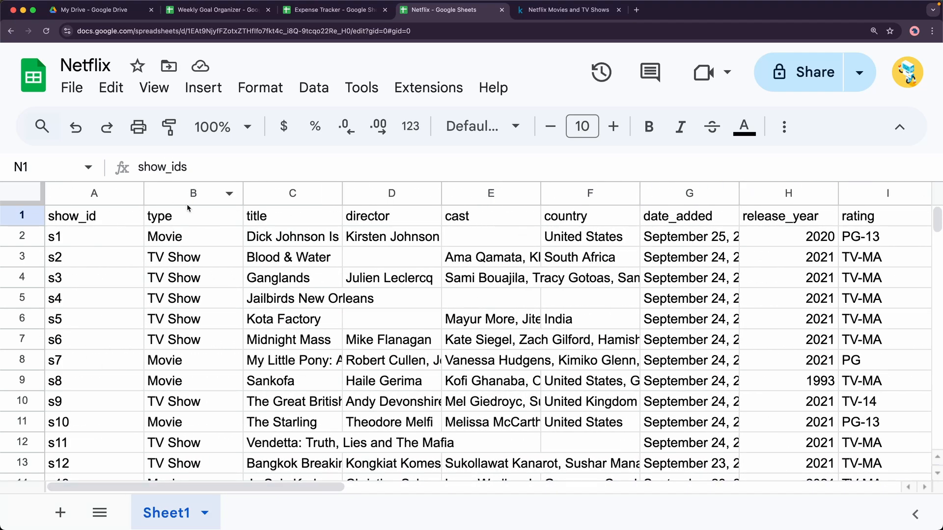
{"action": "left_click_drag", "start_coordinate": [214, 483], "coordinate": [529, 470]}
{"action": "left_click", "coordinate": [437, 238]}
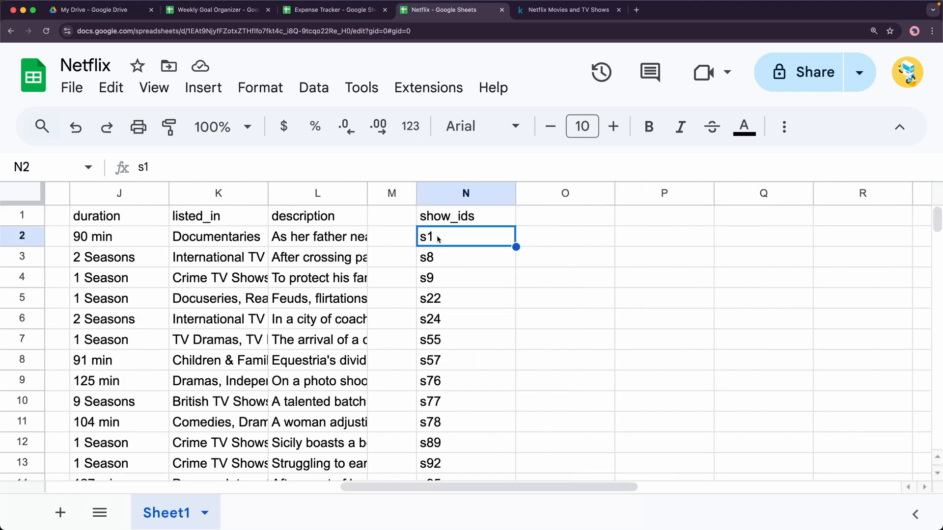
{"action": "key", "text": "ctrl+c"}
{"action": "key", "text": "ctrl+f"}
{"action": "key", "text": "ctrl+v"}
{"action": "key", "text": "Return"}
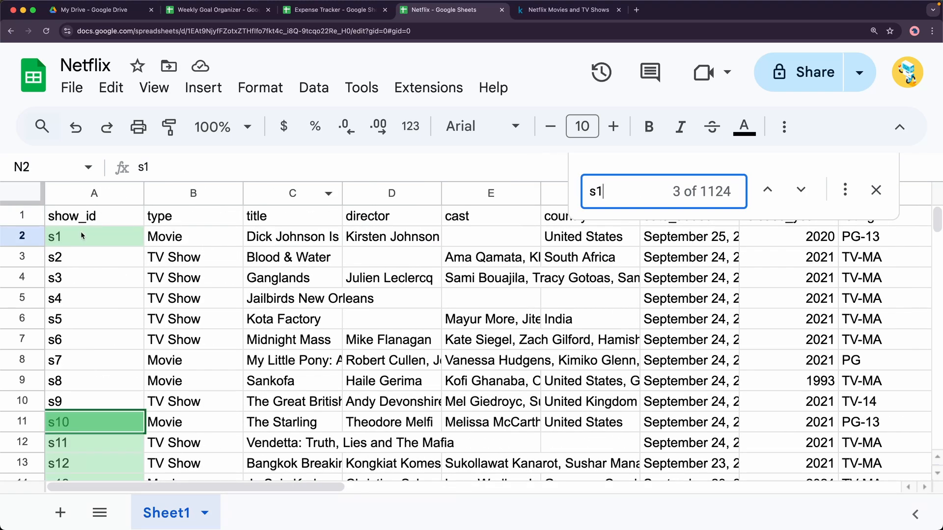
Step: Copy the type of show s1 from cell B2 and paste it into cell O2 beside the matching show ID
{"action": "left_click", "coordinate": [202, 236]}
{"action": "key", "text": "ctrl+c"}
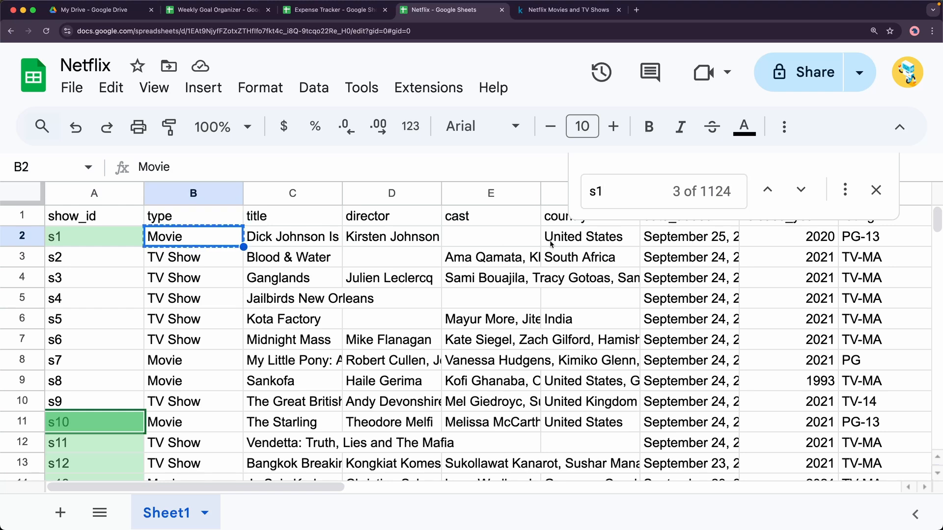
{"action": "scroll", "coordinate": [922, 243], "scroll_direction": "right", "scroll_amount": 10}
{"action": "left_click", "coordinate": [922, 240]}
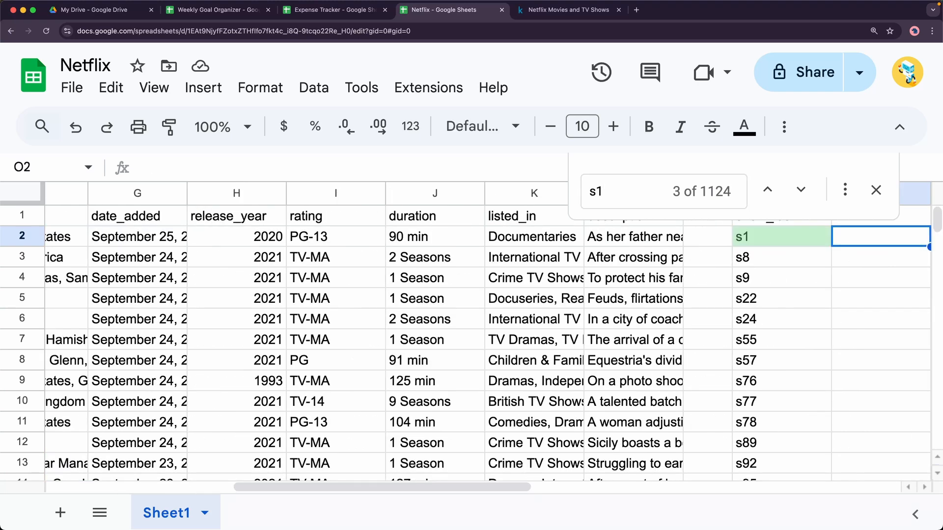
{"action": "key", "text": "ctrl+v"}
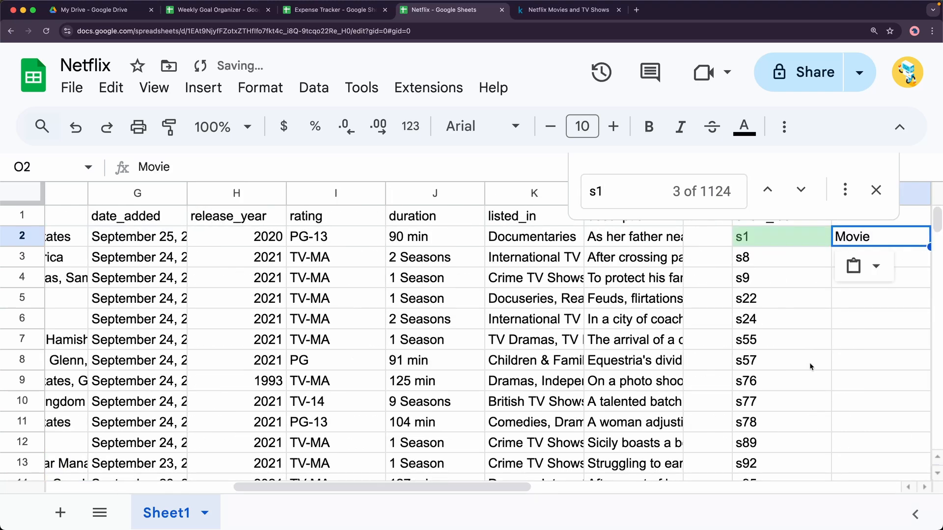
Step: Look through the rest of the show IDs in column N and close the sheet search
{"action": "scroll", "coordinate": [792, 395], "scroll_direction": "down", "scroll_amount": 4}
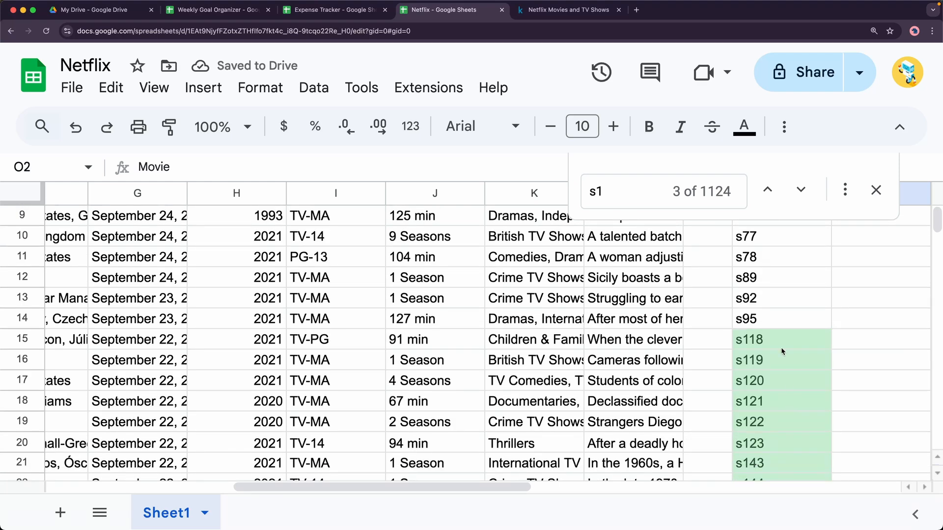
{"action": "scroll", "coordinate": [782, 351], "scroll_direction": "down", "scroll_amount": 4}
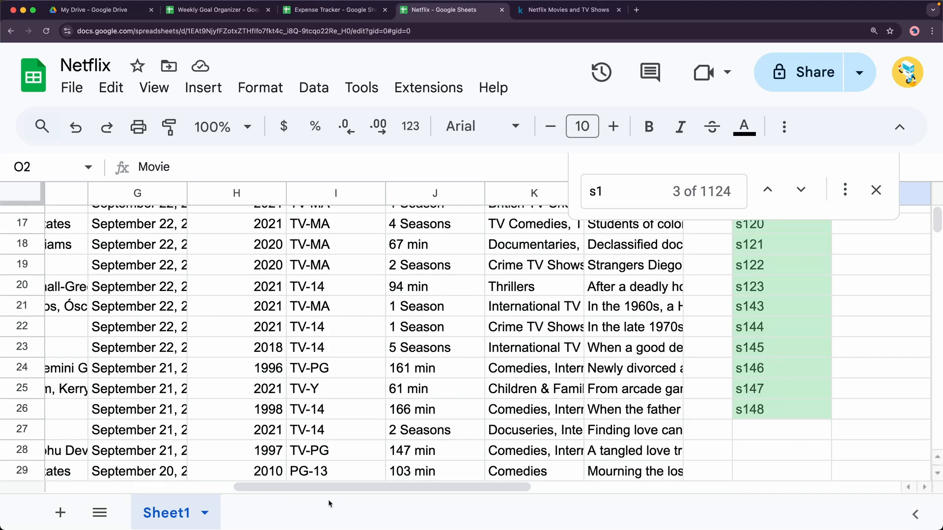
{"action": "scroll", "coordinate": [402, 472], "scroll_direction": "right", "scroll_amount": 5}
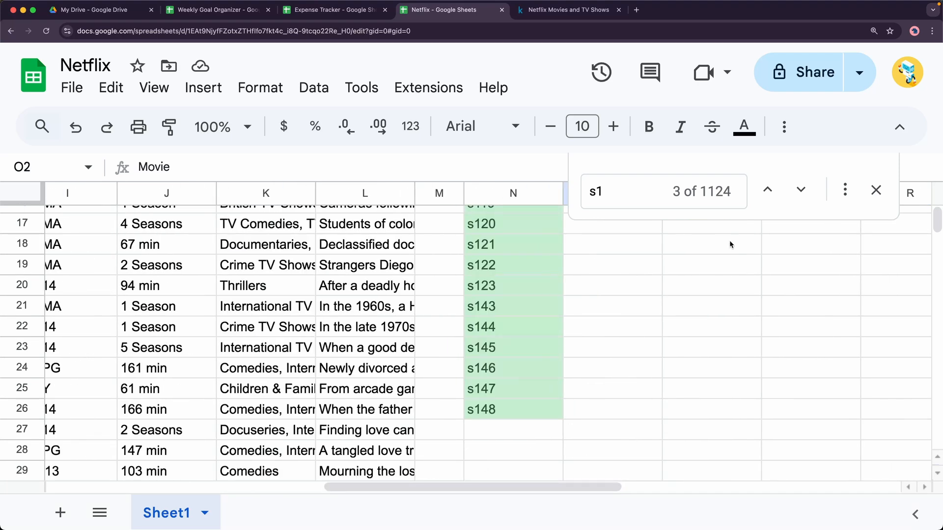
{"action": "left_click", "coordinate": [876, 190]}
Step: Enter the header Type in cell O1 beside the show_ids header
{"action": "left_click", "coordinate": [884, 253]}
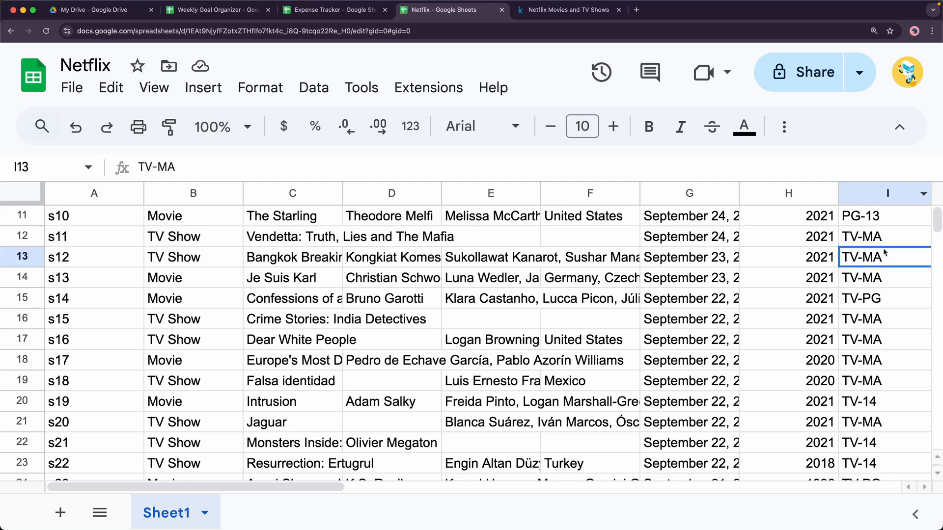
{"action": "key", "text": "super+Up"}
{"action": "key", "text": "super+Right"}
{"action": "key", "text": "super+Right"}
{"action": "key", "text": "Right"}
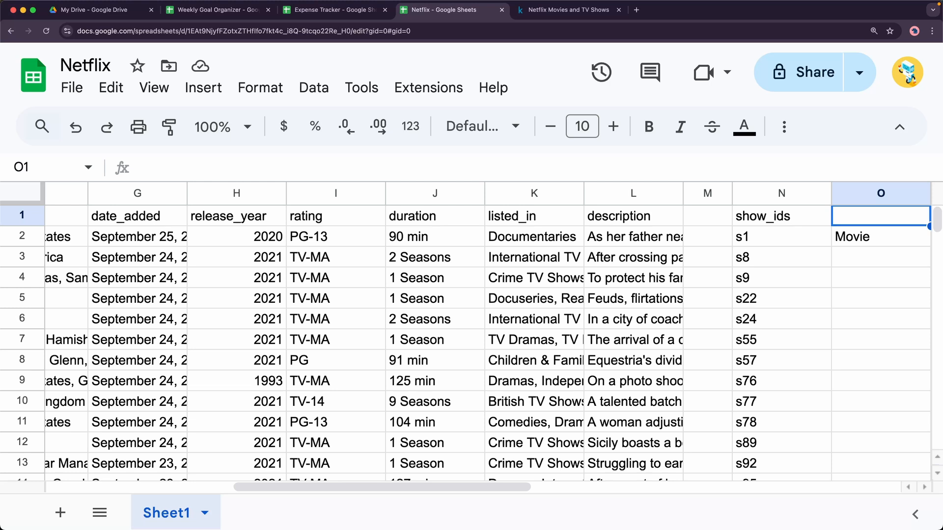
{"action": "key", "text": "Down"}
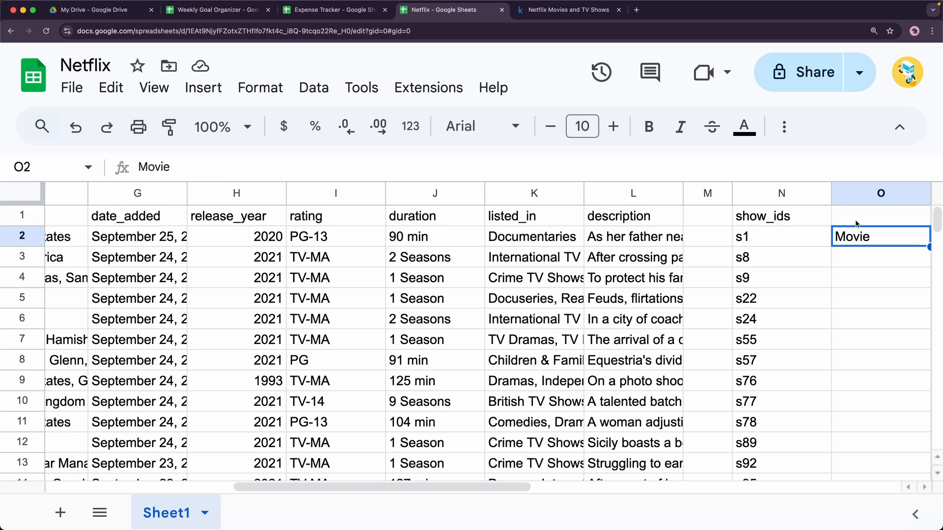
{"action": "key", "text": "Up"}
{"action": "type", "text": "Type"}
{"action": "key", "text": "Return"}
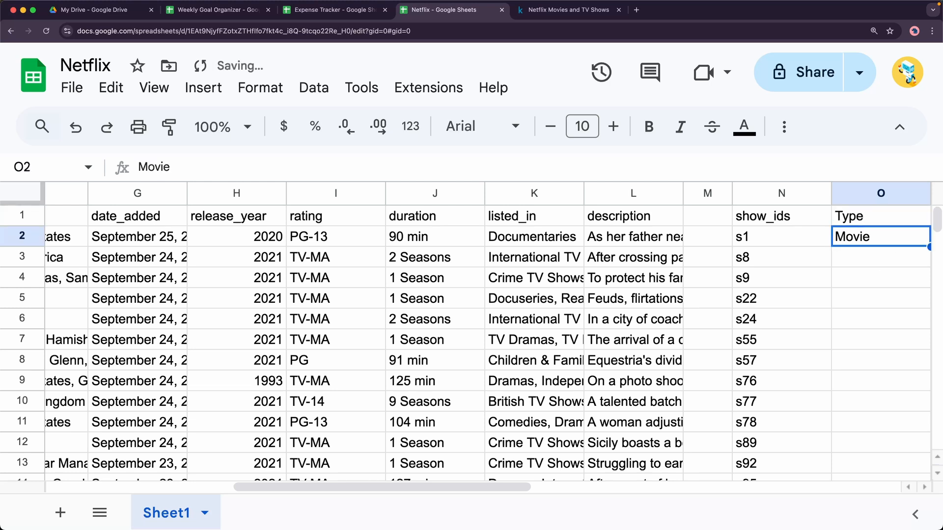
Step: Begin a VLOOKUP formula in cell O2 with the show ID in N2 as the search key
{"action": "type", "text": "="}
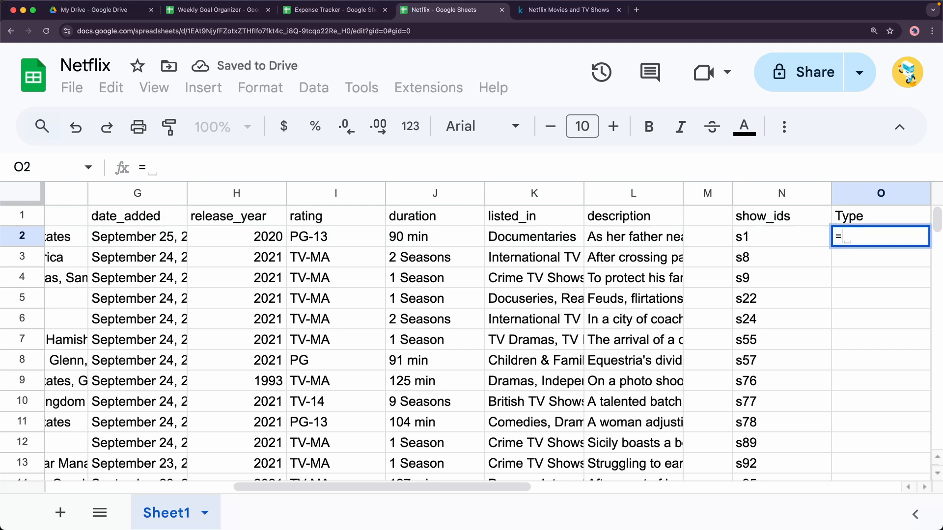
{"action": "type", "text": "vlo"}
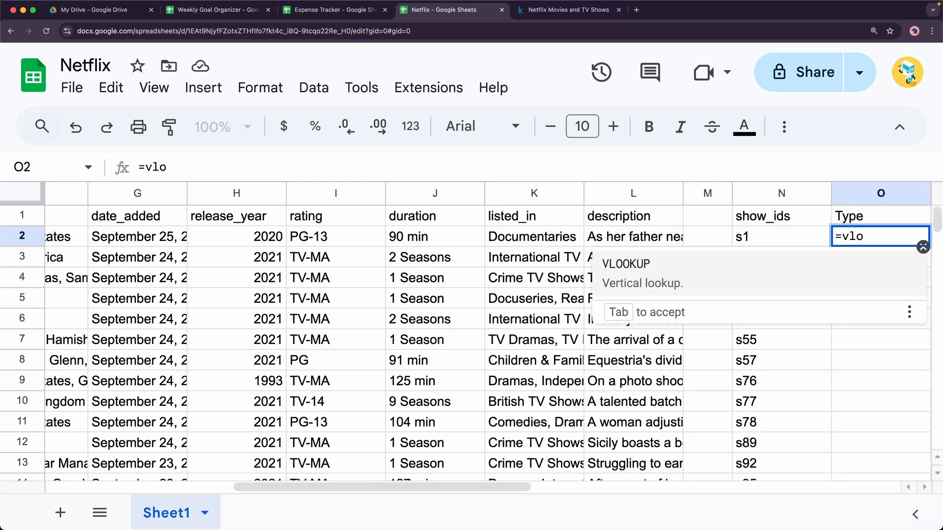
{"action": "key", "text": "Tab"}
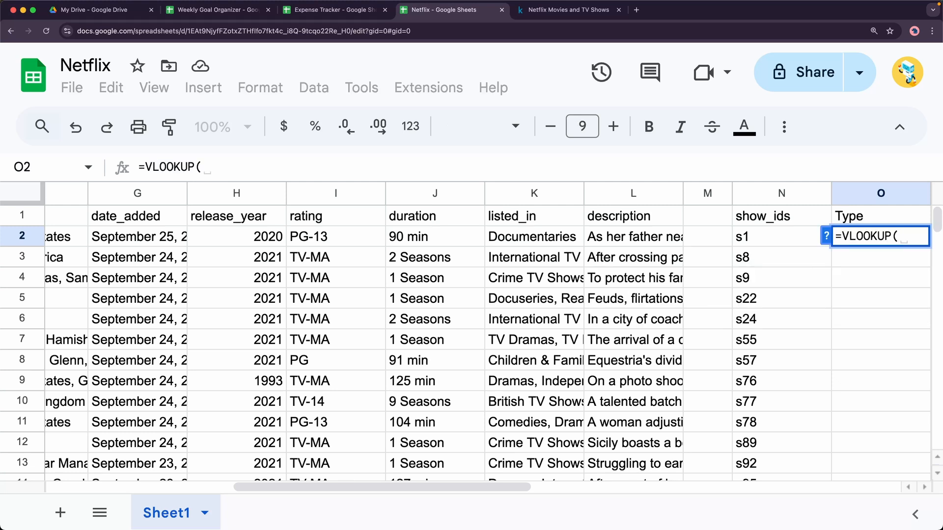
{"action": "left_click_drag", "start_coordinate": [506, 490], "coordinate": [542, 491]}
{"action": "left_click", "coordinate": [826, 236]}
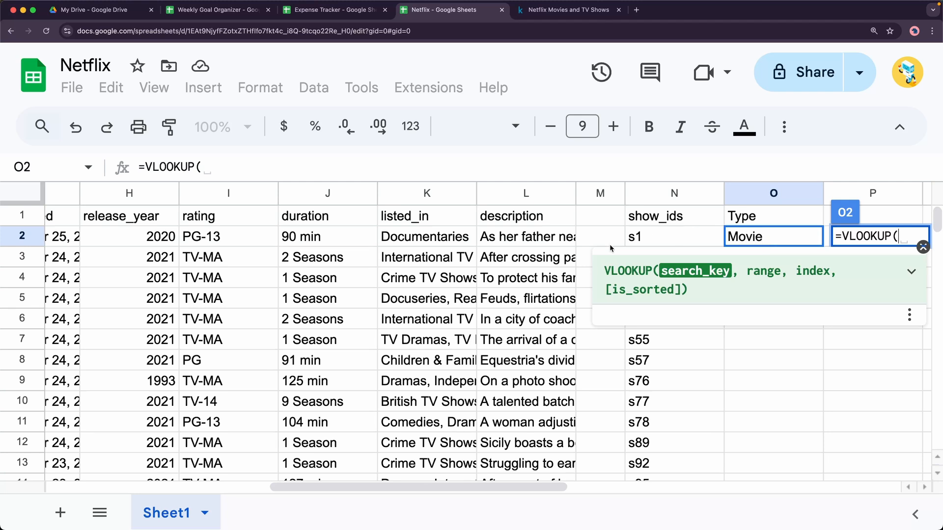
{"action": "left_click", "coordinate": [655, 238]}
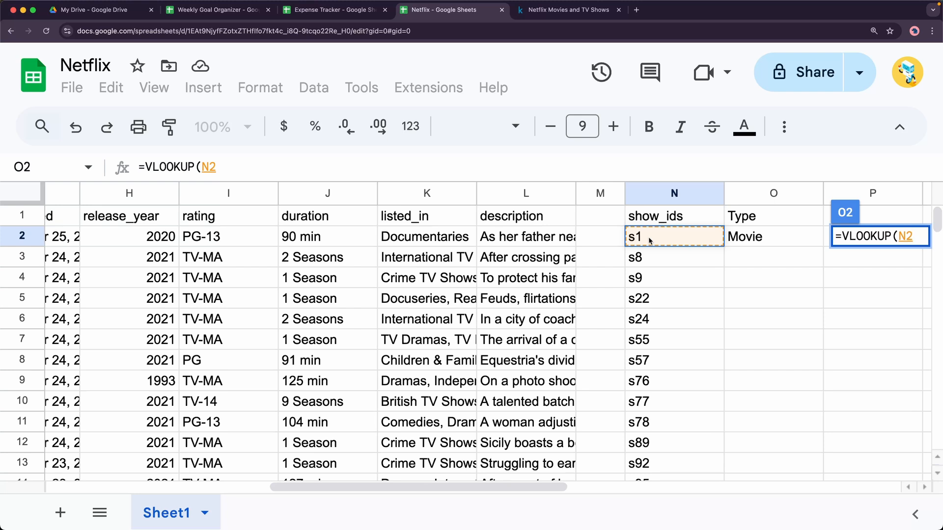
{"action": "type", "text": ","}
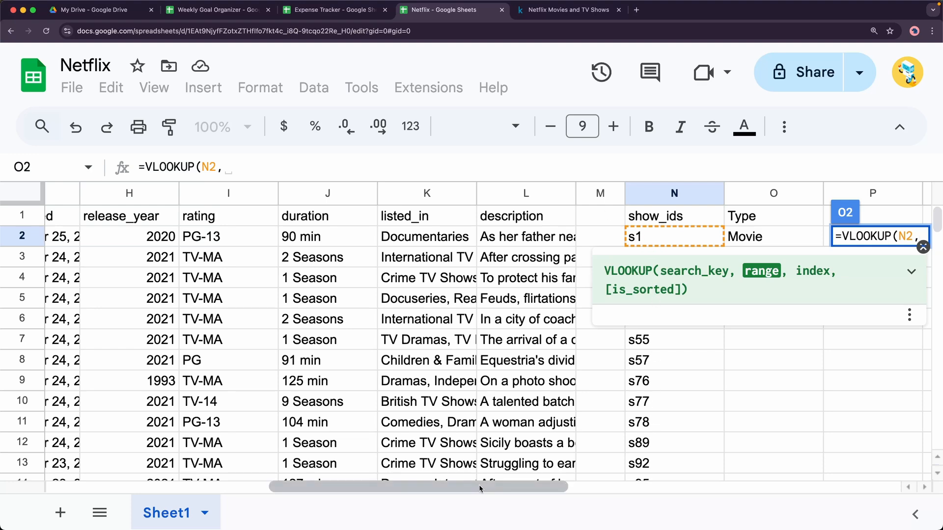
Step: Complete the O2 VLOOKUP with range A:B, index 2 and FALSE for is_sorted
{"action": "left_click_drag", "start_coordinate": [479, 485], "coordinate": [204, 475]}
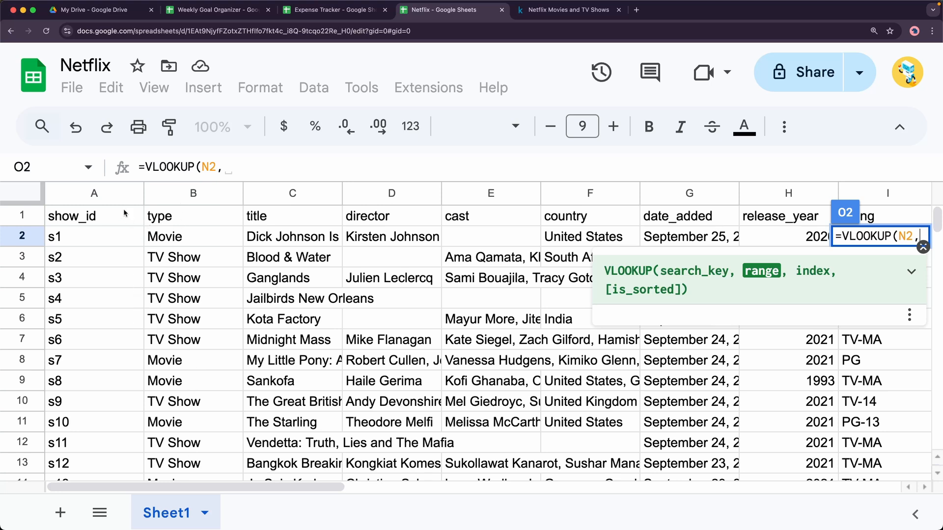
{"action": "left_click", "coordinate": [69, 191]}
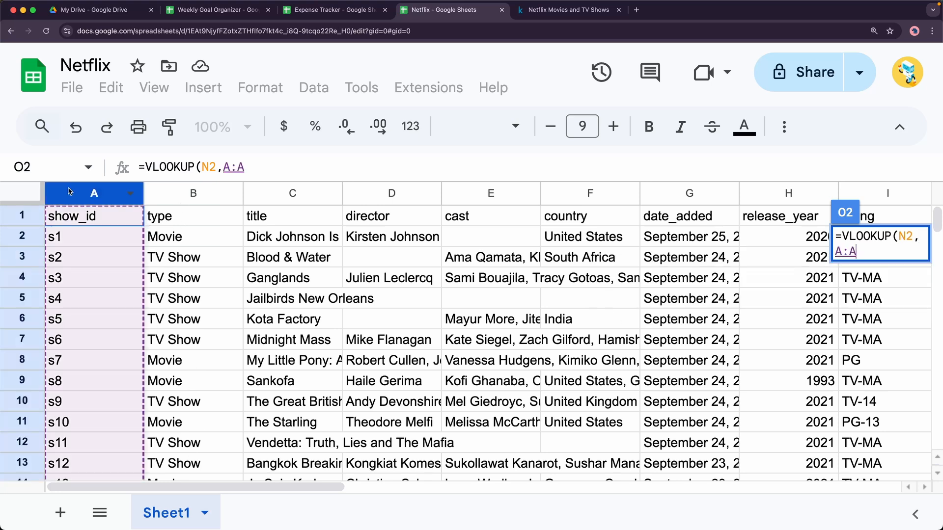
{"action": "left_click_drag", "start_coordinate": [71, 191], "coordinate": [185, 193]}
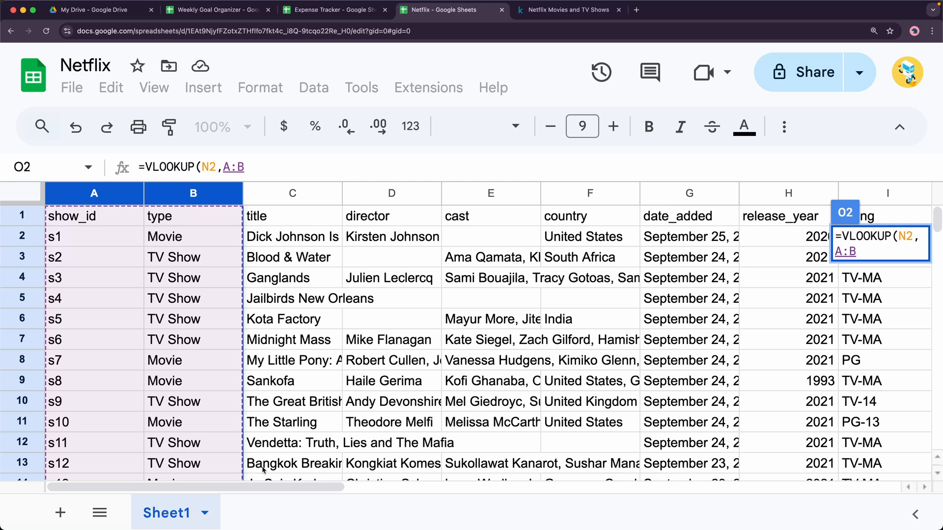
{"action": "type", "text": ","}
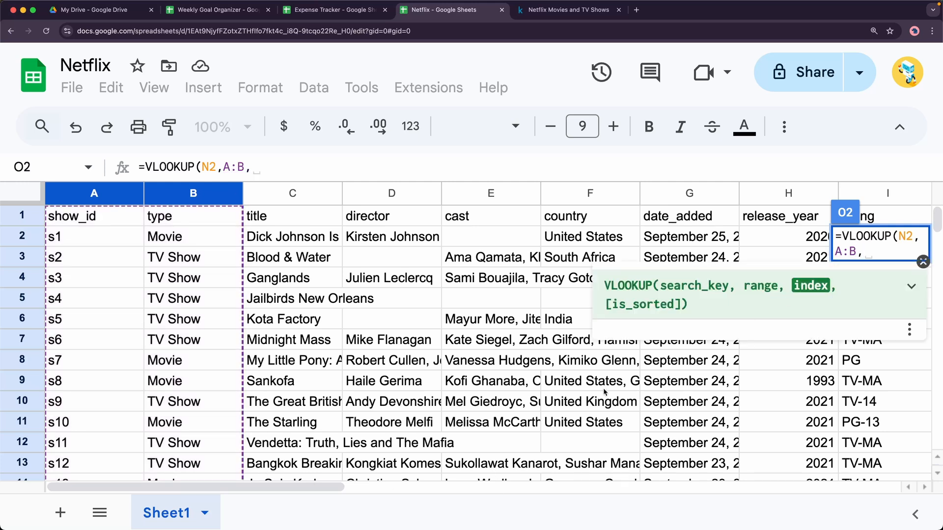
{"action": "mouse_move", "coordinate": [271, 486]}
{"action": "left_mouse_down"}
{"action": "mouse_move", "coordinate": [482, 491]}
{"action": "mouse_move", "coordinate": [256, 493]}
{"action": "left_mouse_up"}
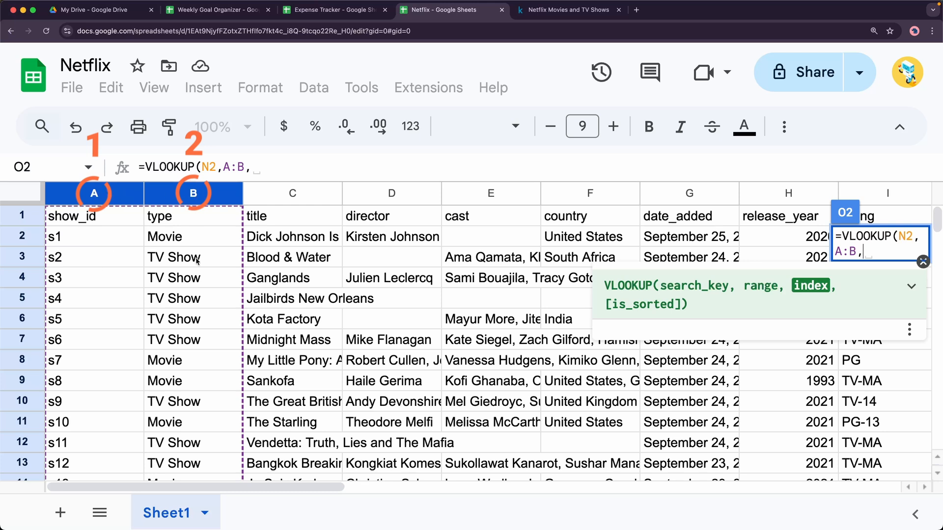
{"action": "type", "text": "2,"}
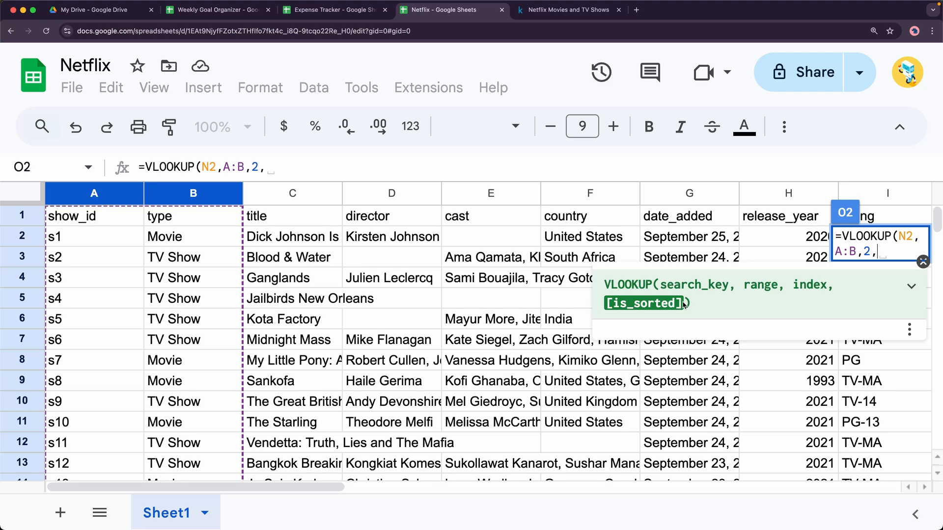
{"action": "type", "text": "FALSE"}
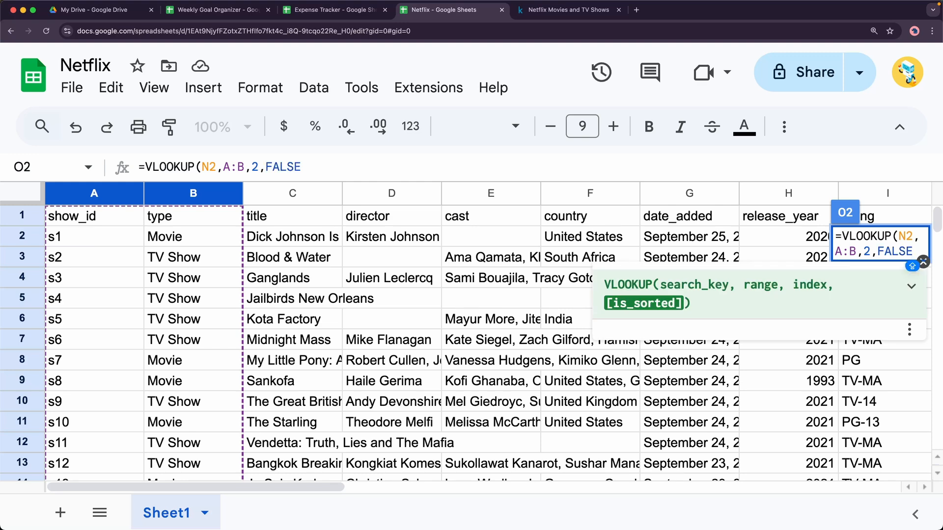
{"action": "type", "text": ")"}
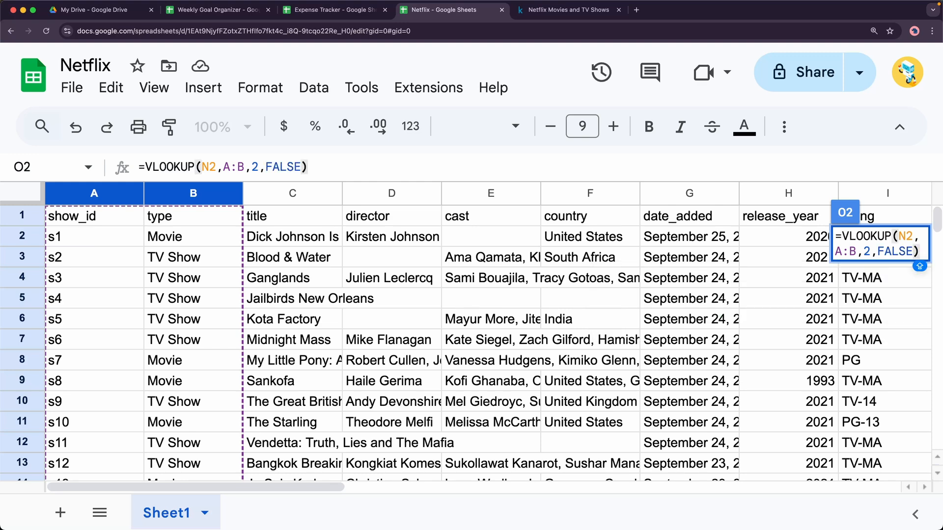
{"action": "key", "text": "Return"}
Step: Check the lookup result in O2 against the type listed for show s1 in the dataset's first columns
{"action": "left_click", "coordinate": [874, 241]}
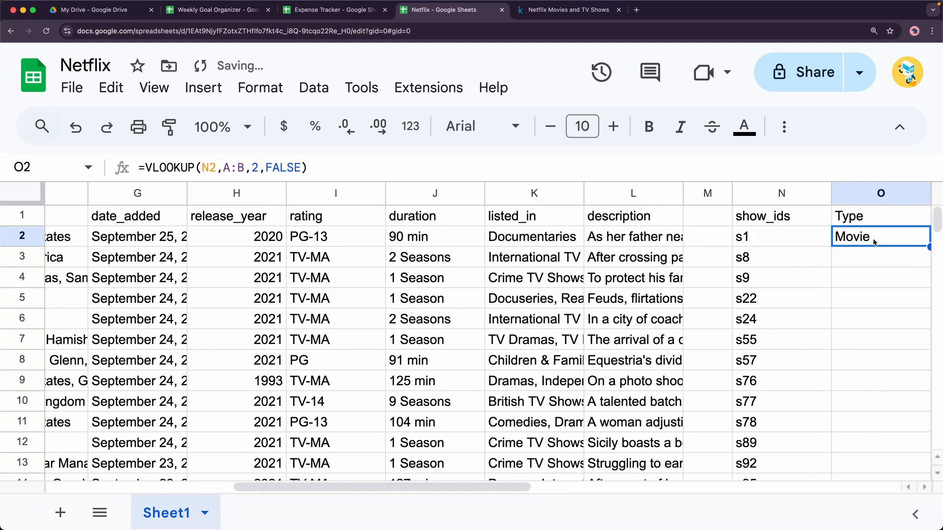
{"action": "left_click", "coordinate": [758, 242]}
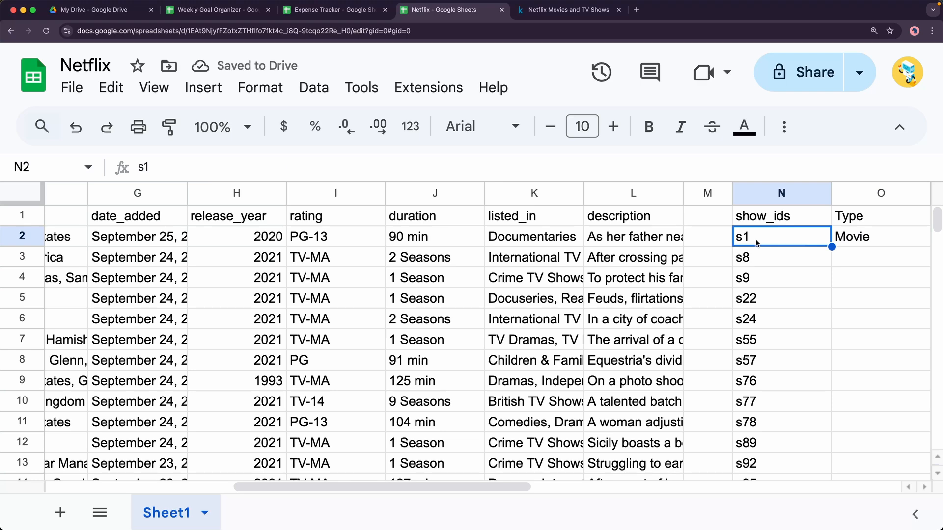
{"action": "key", "text": "Left"}
{"action": "key", "text": "Left"}
{"action": "key", "text": "Left"}
{"action": "key", "text": "Left"}
{"action": "key", "text": "Left"}
{"action": "key", "text": "Left"}
{"action": "key", "text": "Left"}
{"action": "key", "text": "Left"}
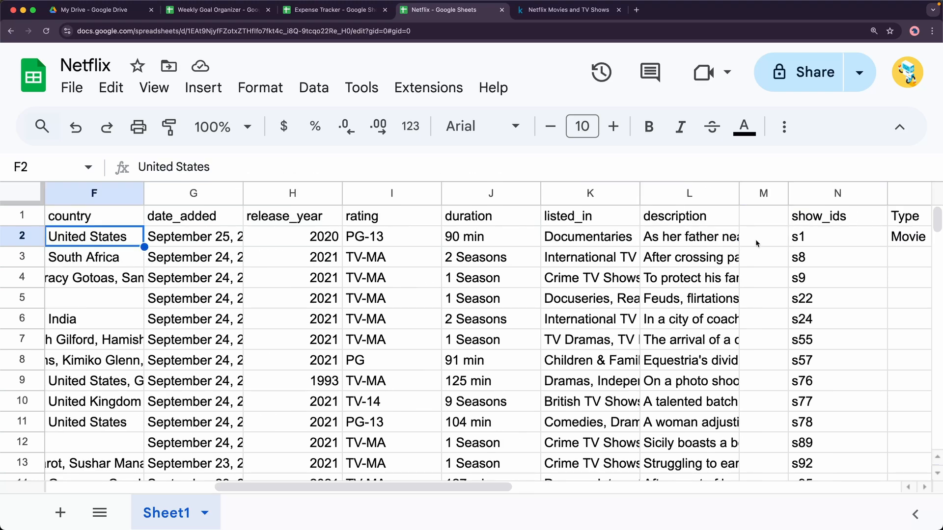
{"action": "key", "text": "Up"}
{"action": "key", "text": "super+Left"}
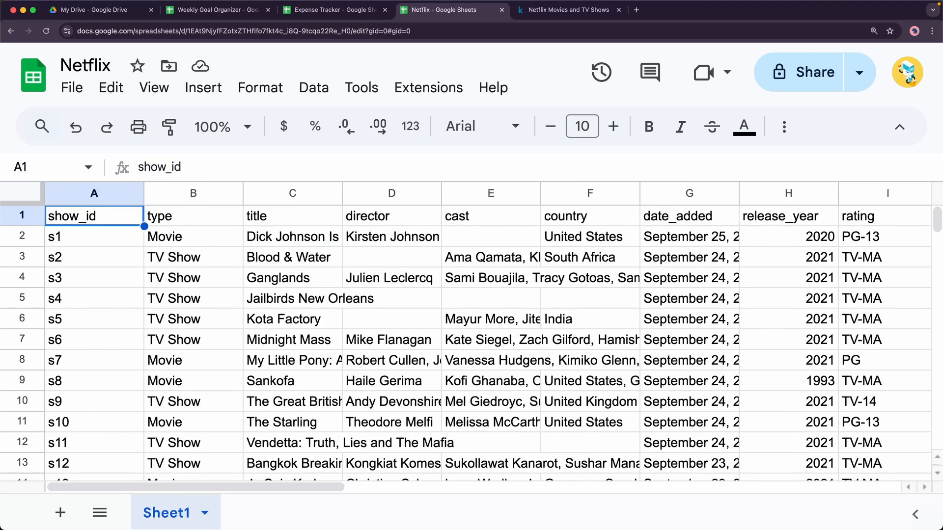
{"action": "key", "text": "Down"}
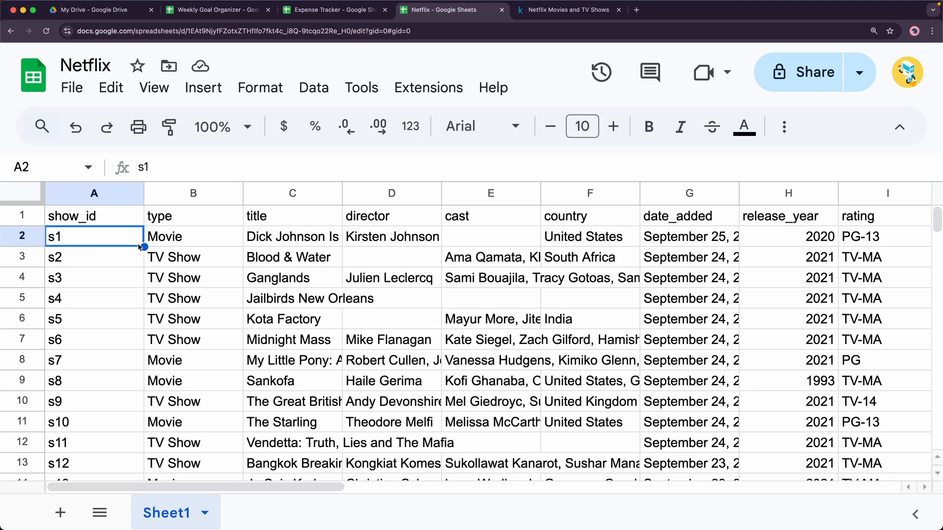
Step: Fill the VLOOKUP formula from cell O2 down through O19
{"action": "key", "text": "Up"}
{"action": "key", "text": "super+Right"}
{"action": "key", "text": "super+Right"}
{"action": "key", "text": "Right"}
{"action": "key", "text": "Down"}
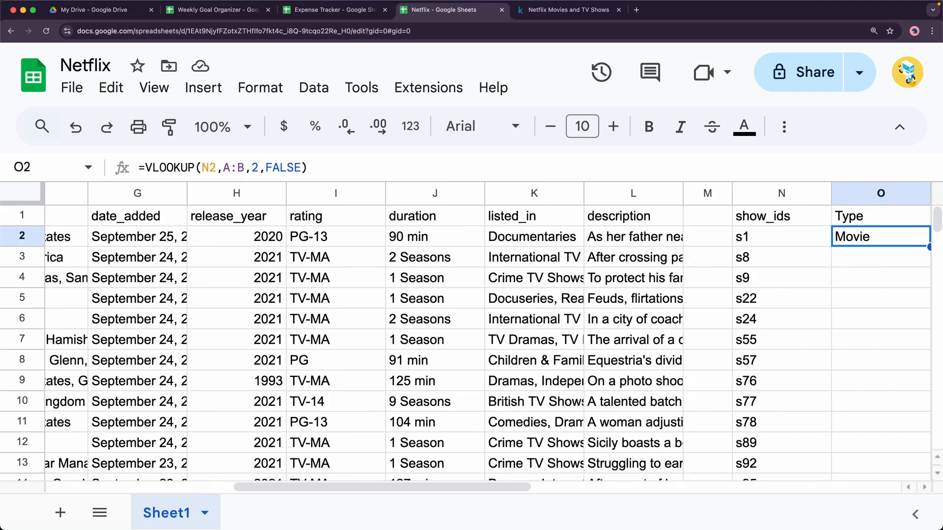
{"action": "left_click_drag", "start_coordinate": [305, 487], "coordinate": [376, 490]}
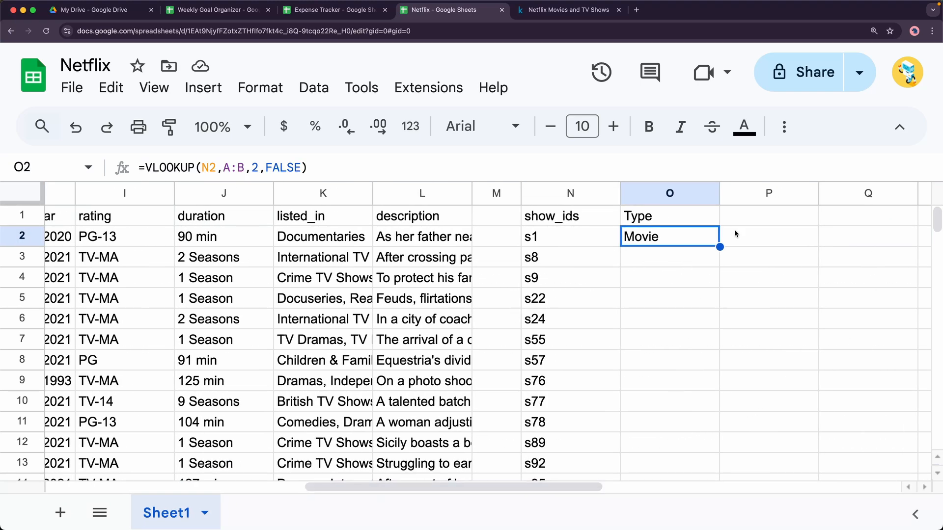
{"action": "scroll", "coordinate": [709, 456], "scroll_direction": "down", "scroll_amount": 3}
{"action": "left_click", "coordinate": [709, 455], "text": "shift"}
{"action": "key", "text": "super+d"}
{"action": "scroll", "coordinate": [701, 356], "scroll_direction": "up", "scroll_amount": 3}
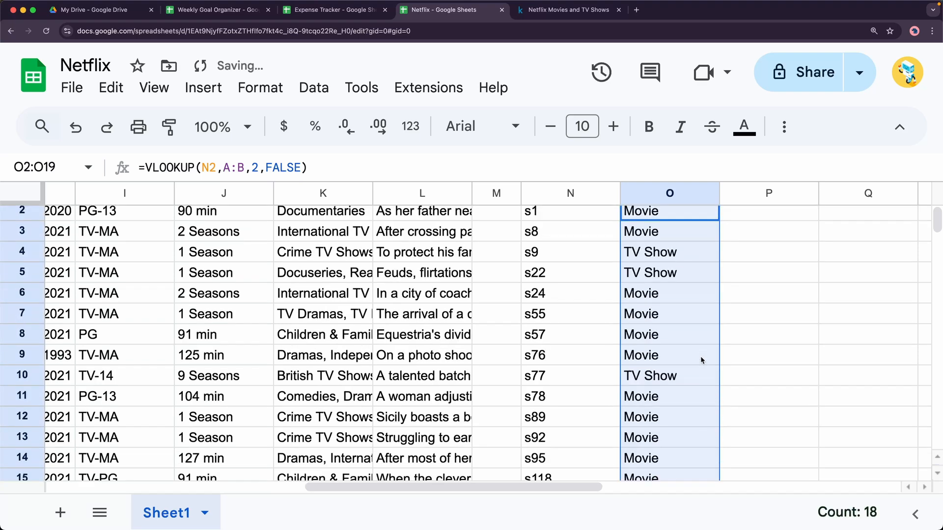
{"action": "scroll", "coordinate": [701, 356], "scroll_direction": "up", "scroll_amount": 1}
Step: Compare the looked-up types for shows s8 and s9 with their rows in the original dataset
{"action": "left_click", "coordinate": [536, 258]}
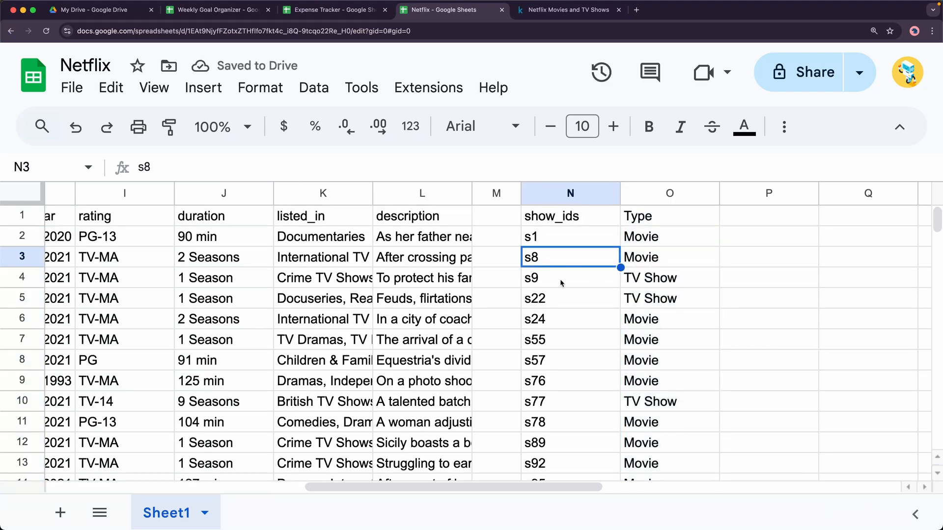
{"action": "left_click_drag", "start_coordinate": [511, 488], "coordinate": [84, 491]}
{"action": "left_click", "coordinate": [187, 382]}
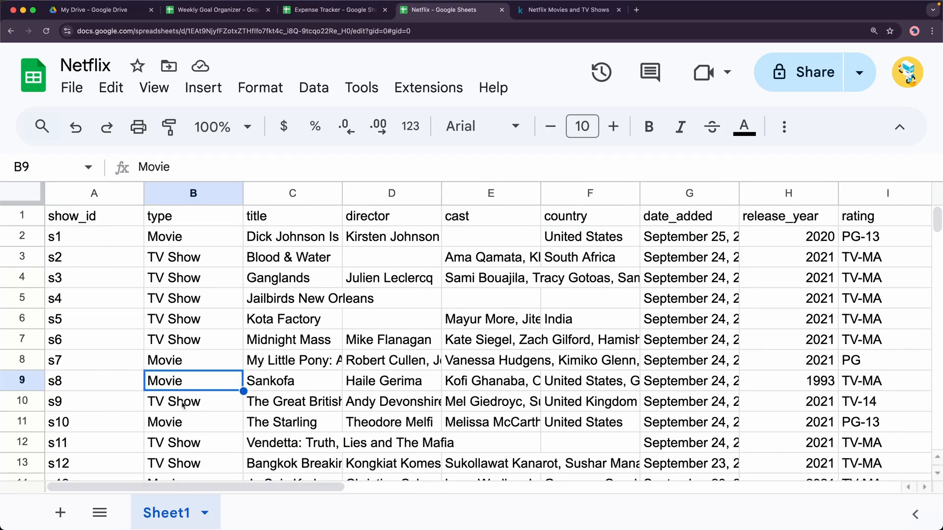
{"action": "left_click", "coordinate": [69, 397]}
{"action": "left_click", "coordinate": [169, 403]}
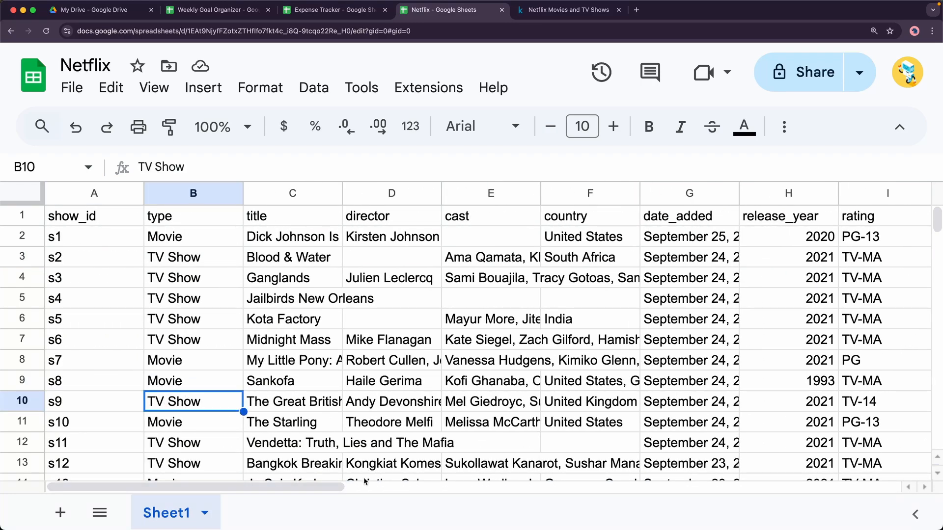
Step: Fill the type lookup formula from cell O19 down through O26 for the remaining show IDs
{"action": "left_click_drag", "start_coordinate": [311, 490], "coordinate": [579, 469]}
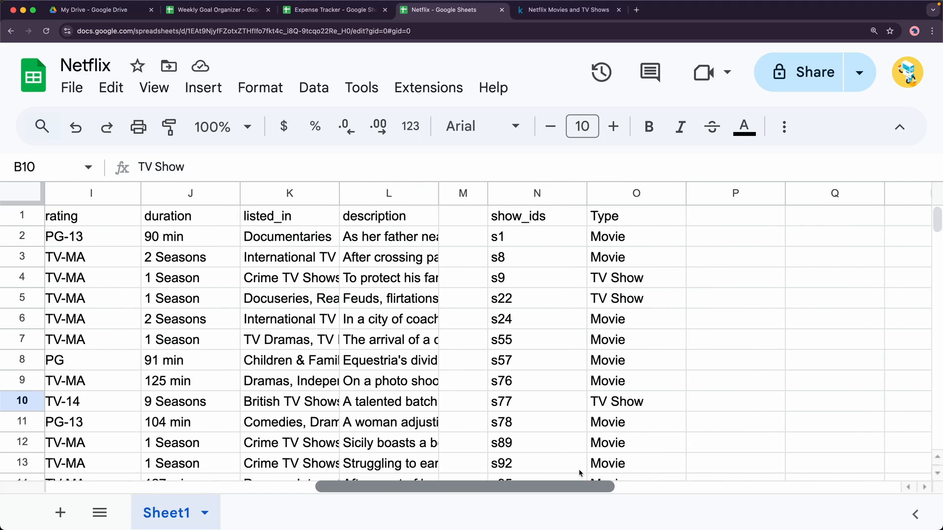
{"action": "left_click", "coordinate": [529, 244]}
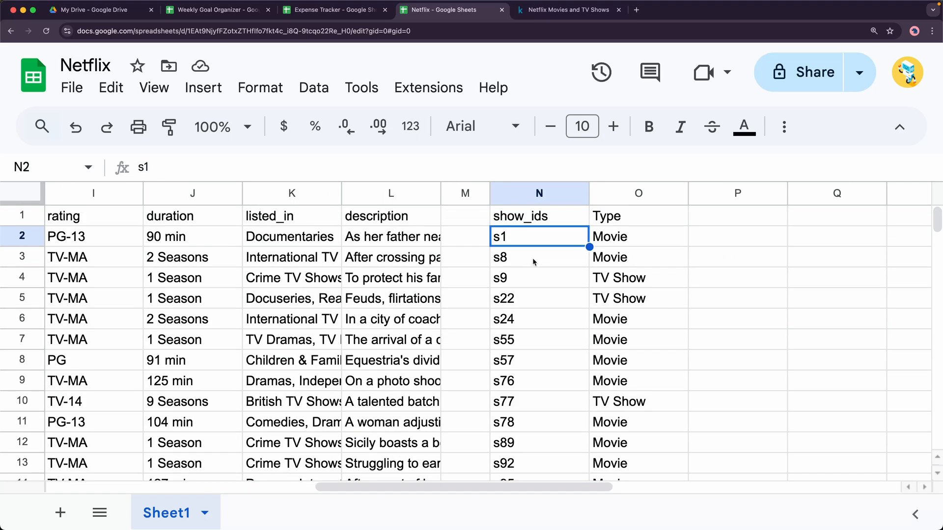
{"action": "scroll", "coordinate": [551, 316], "scroll_direction": "down", "scroll_amount": 5}
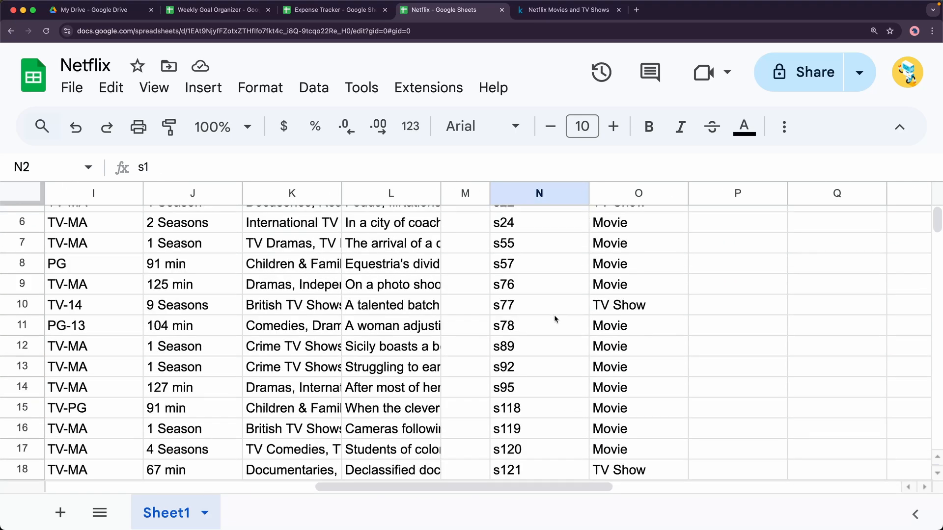
{"action": "left_click", "coordinate": [647, 351]}
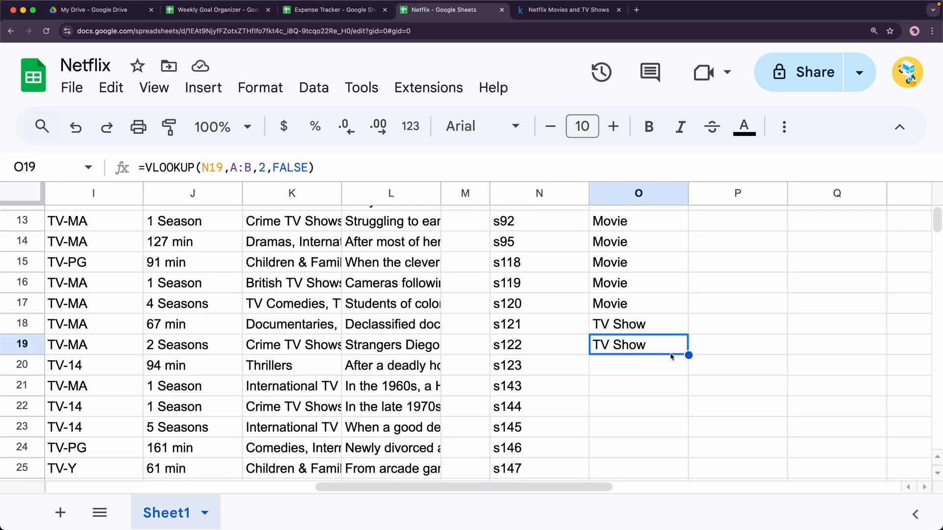
{"action": "double_click", "coordinate": [688, 355]}
{"action": "scroll", "coordinate": [689, 360], "scroll_direction": "down", "scroll_amount": 8}
{"action": "scroll", "coordinate": [690, 356], "scroll_direction": "up", "scroll_amount": 10}
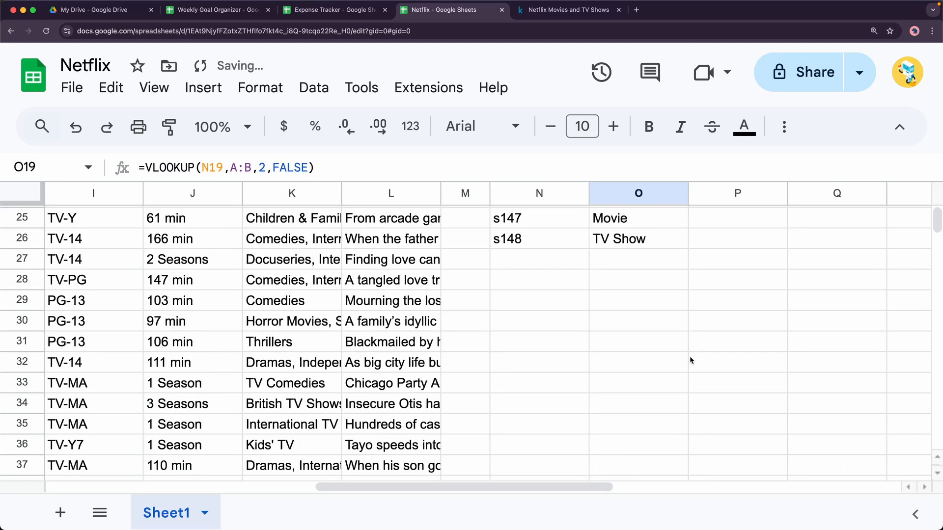
Step: Add the header "Netflix Title" in cell P1, beside the Type column
{"action": "left_click_drag", "start_coordinate": [527, 488], "coordinate": [259, 488]}
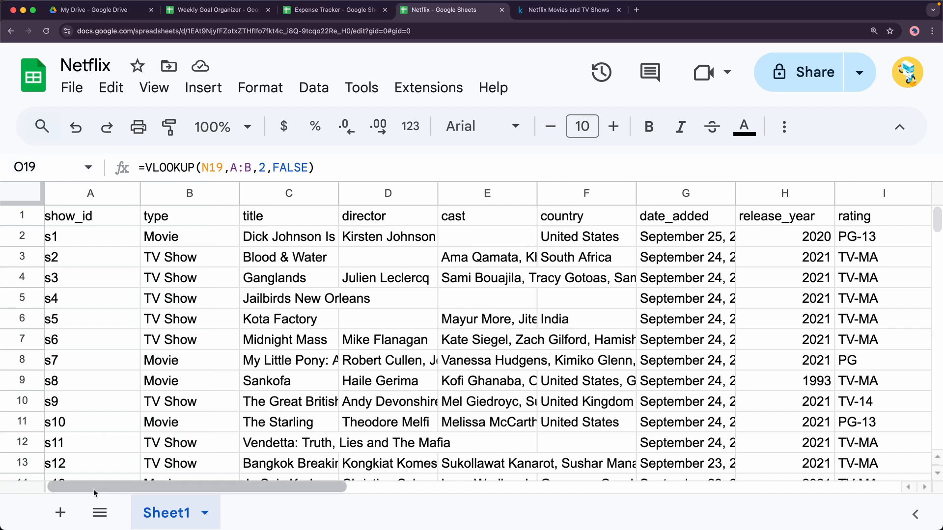
{"action": "left_click_drag", "start_coordinate": [93, 489], "coordinate": [86, 488]}
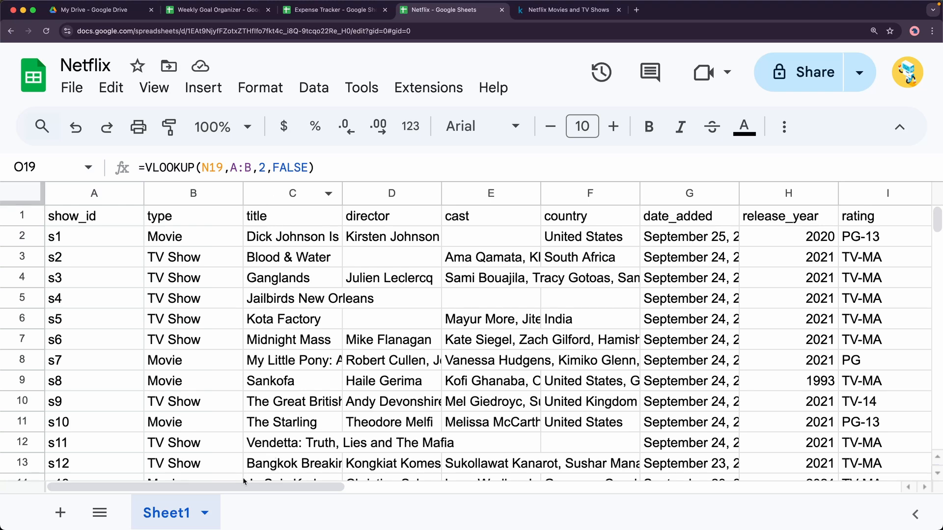
{"action": "left_click_drag", "start_coordinate": [240, 488], "coordinate": [543, 444]}
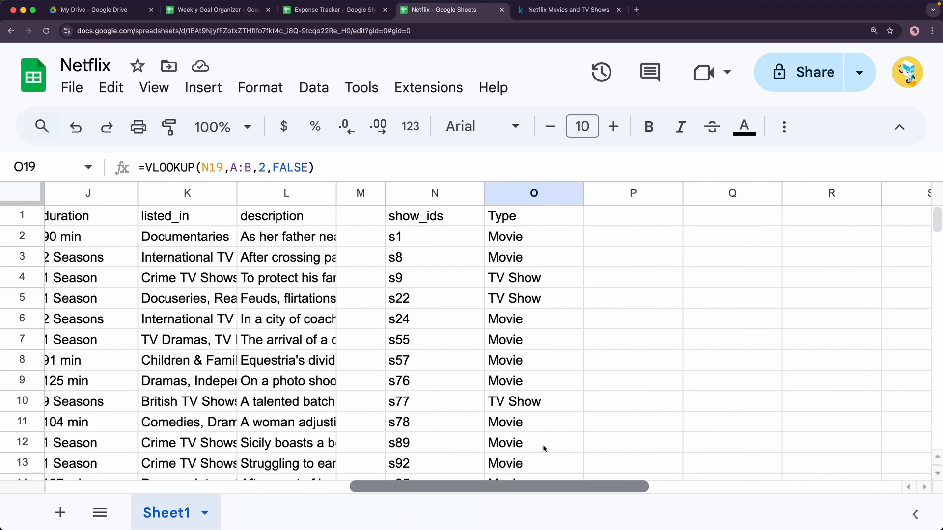
{"action": "left_click", "coordinate": [611, 221]}
{"action": "type", "text": "TITE"}
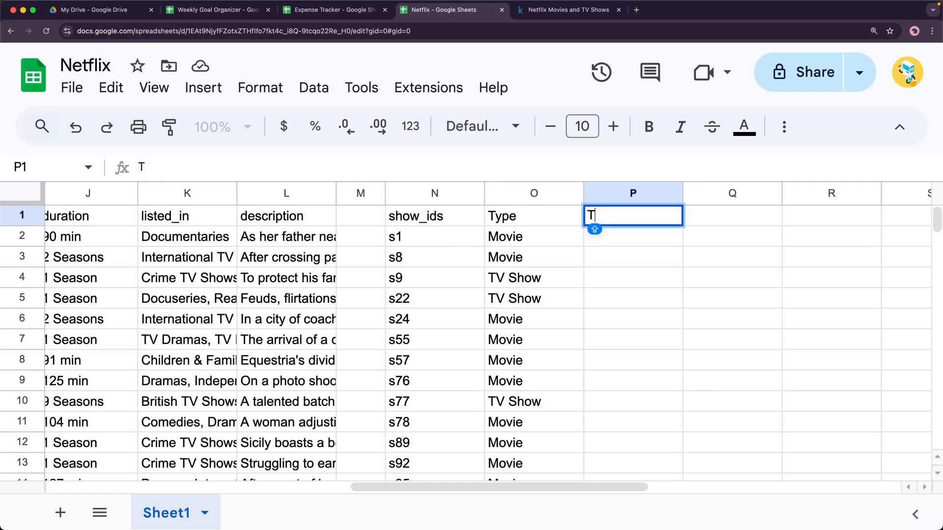
{"action": "key", "text": "BackSpace"}
{"action": "key", "text": "BackSpace"}
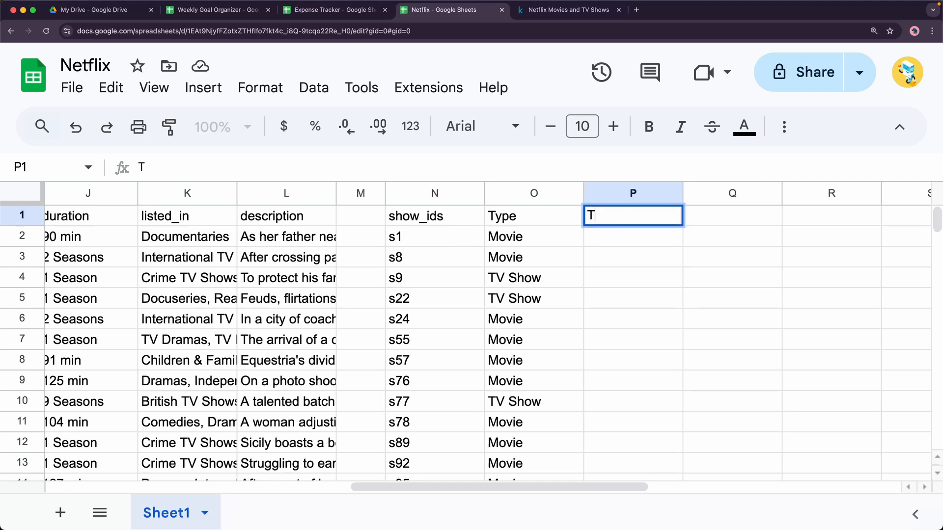
{"action": "type", "text": "Net"}
{"action": "key", "text": "BackSpace"}
{"action": "key", "text": "BackSpace"}
{"action": "key", "text": "BackSpace"}
{"action": "key", "text": "BackSpace"}
{"action": "type", "text": "Netflix"}
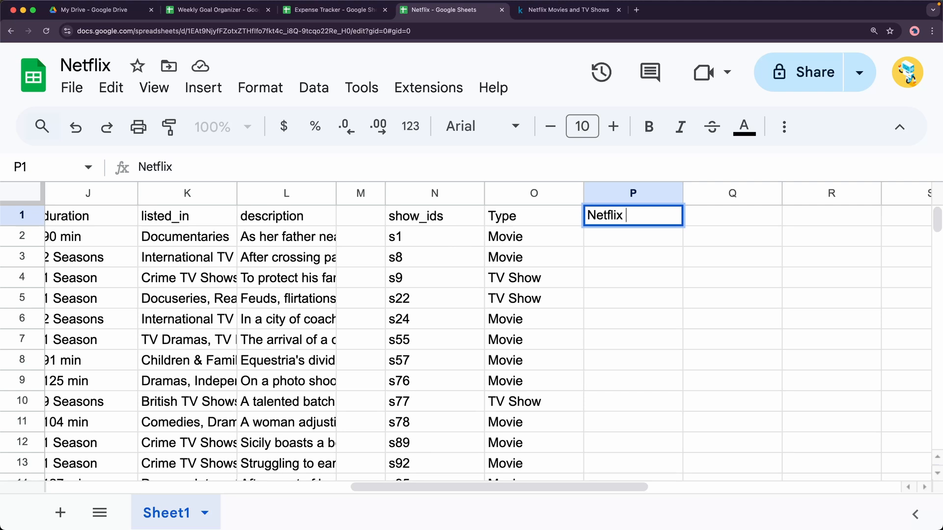
{"action": "type", "text": " Title"}
{"action": "key", "text": "Return"}
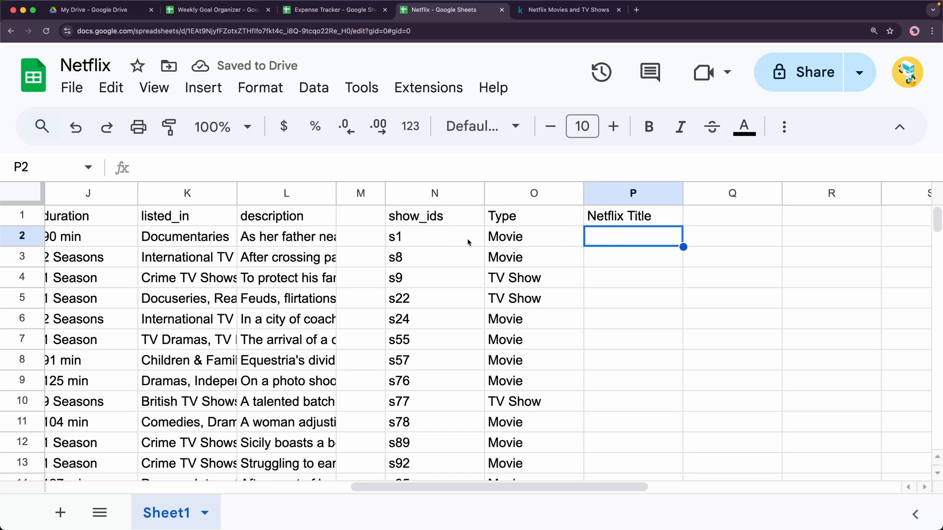
Step: Freeze columns A through C so they stay in view alongside the lookup table
{"action": "left_click", "coordinate": [347, 490]}
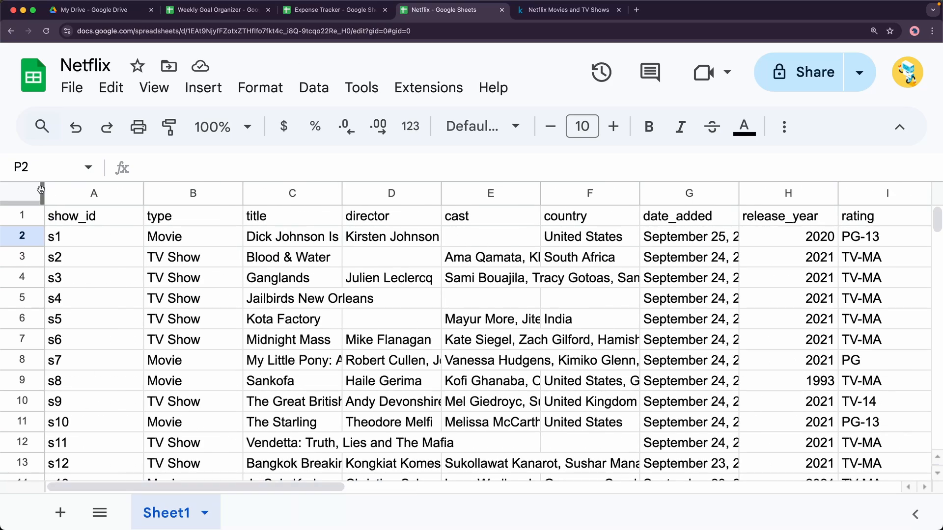
{"action": "left_click_drag", "start_coordinate": [342, 193], "coordinate": [346, 193]}
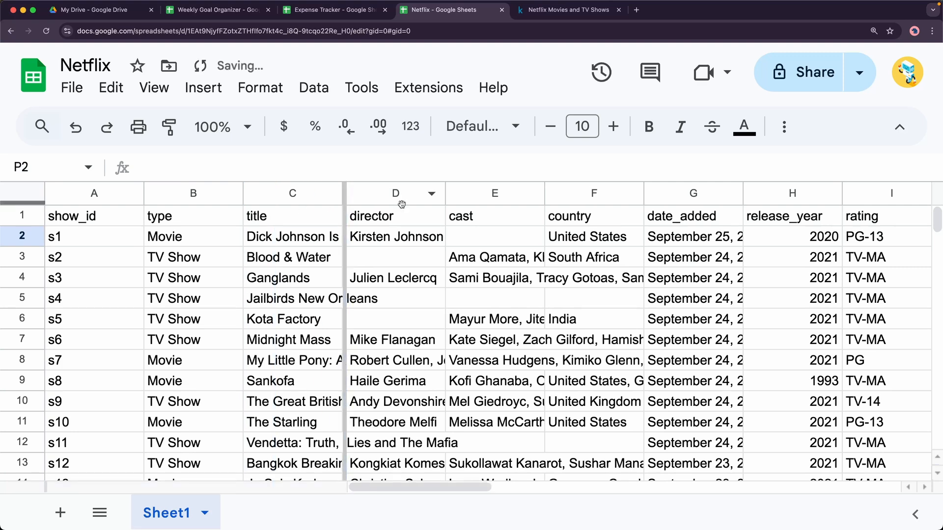
{"action": "left_click_drag", "start_coordinate": [377, 489], "coordinate": [594, 489]}
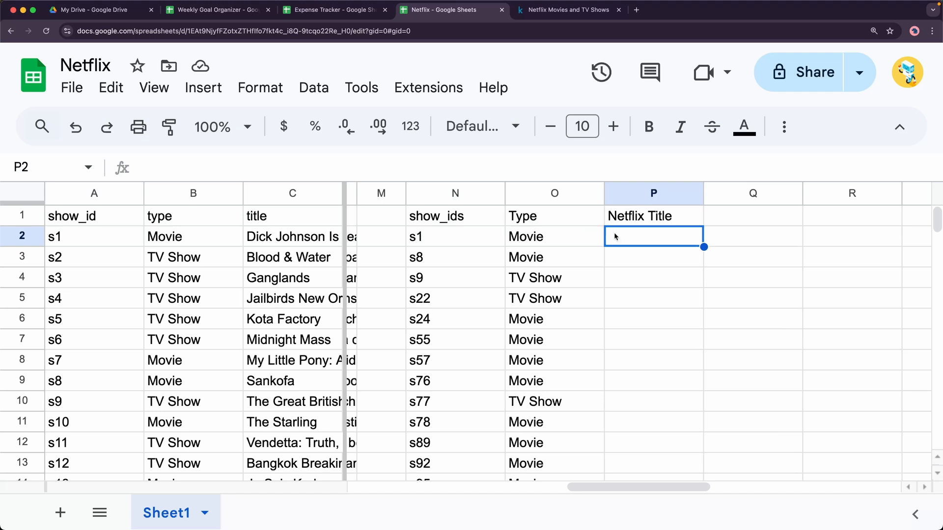
Step: Start a VLOOKUP formula in P2 with the show ID in N2 as the search key
{"action": "type", "text": "=vl"}
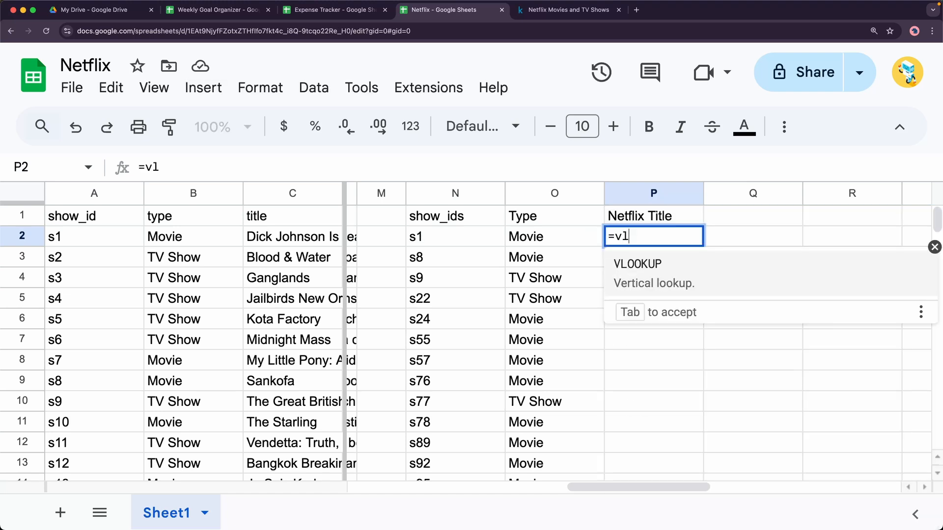
{"action": "key", "text": "Tab"}
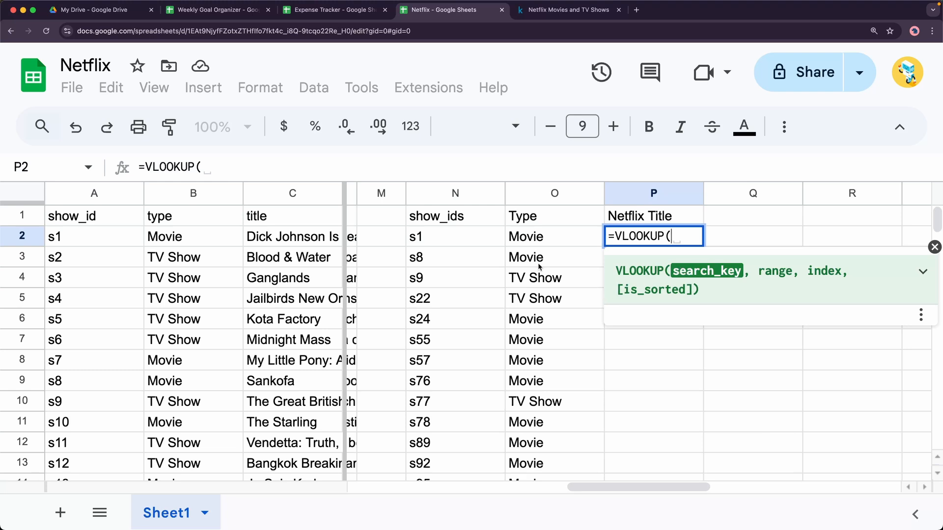
{"action": "left_click", "coordinate": [439, 234]}
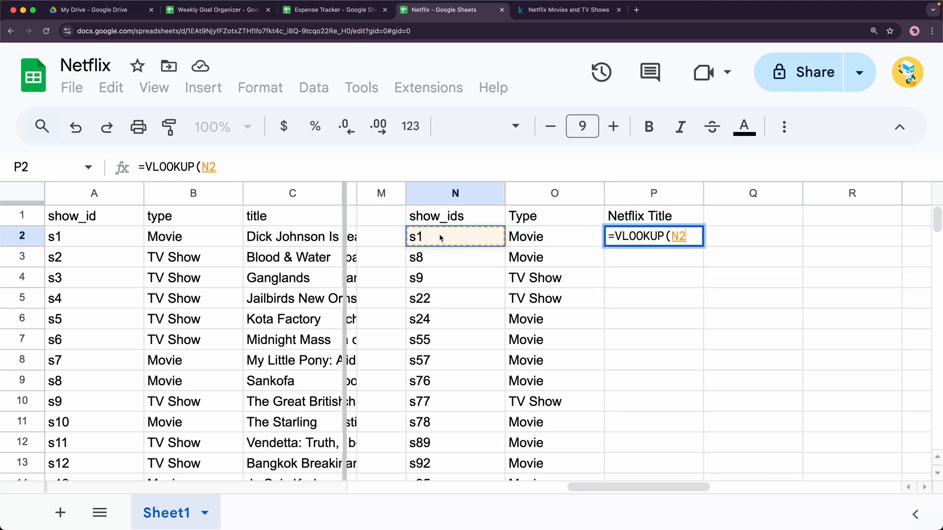
{"action": "type", "text": ","}
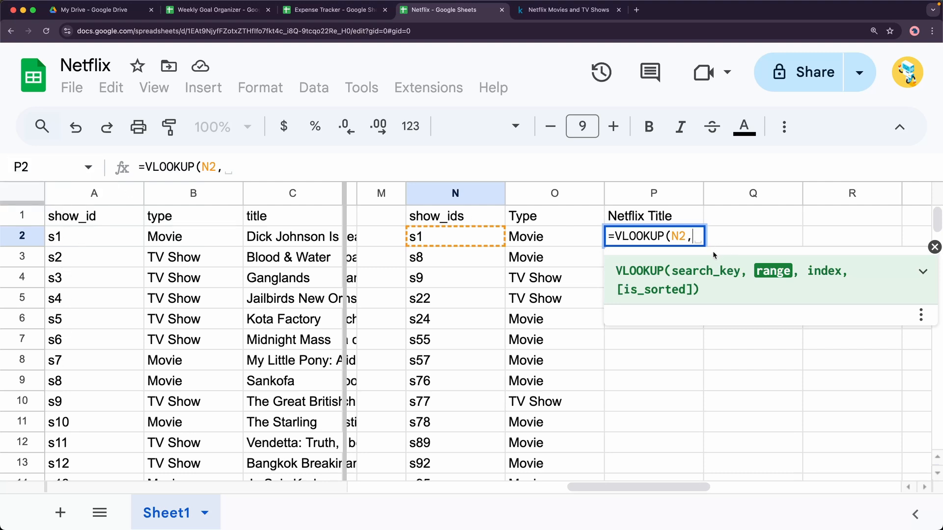
Step: Set the VLOOKUP range in P2 to columns A:C, covering show_id through title
{"action": "left_click", "coordinate": [77, 195]}
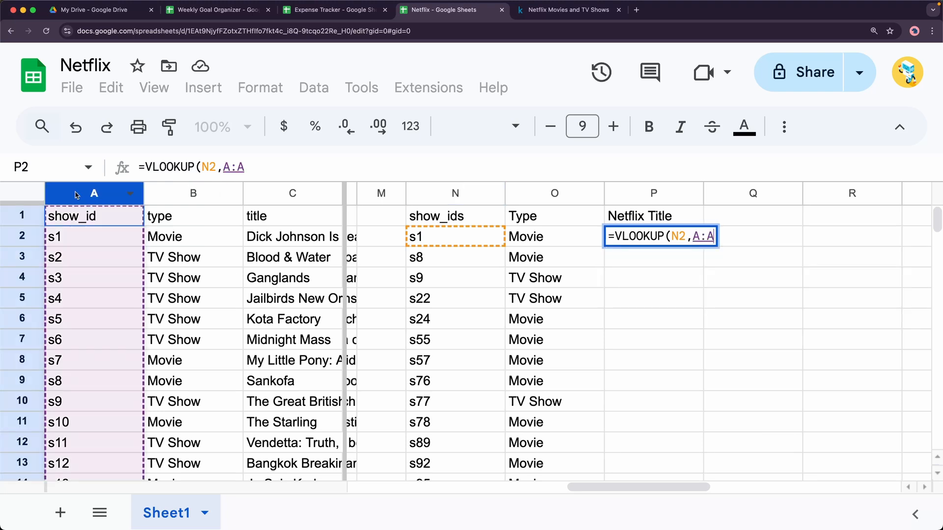
{"action": "left_click_drag", "start_coordinate": [79, 195], "coordinate": [276, 200]}
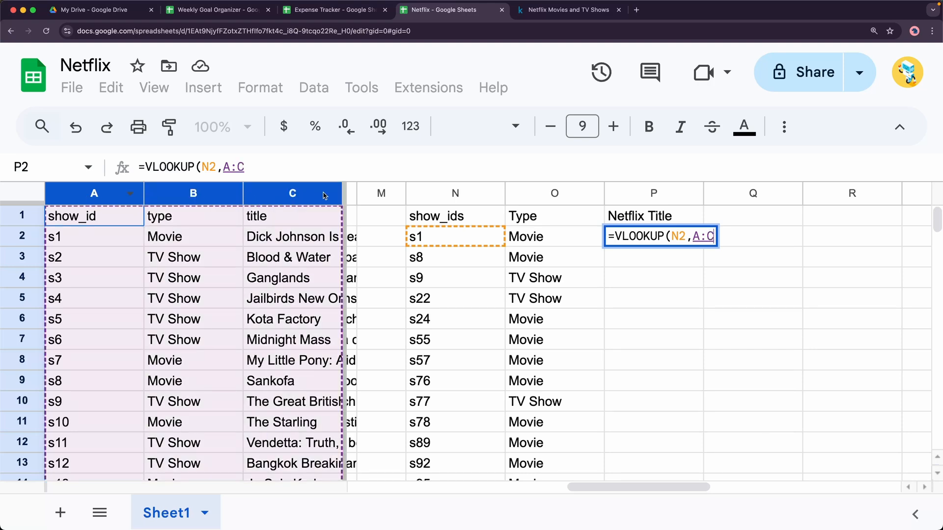
{"action": "left_click_drag", "start_coordinate": [324, 195], "coordinate": [350, 191]}
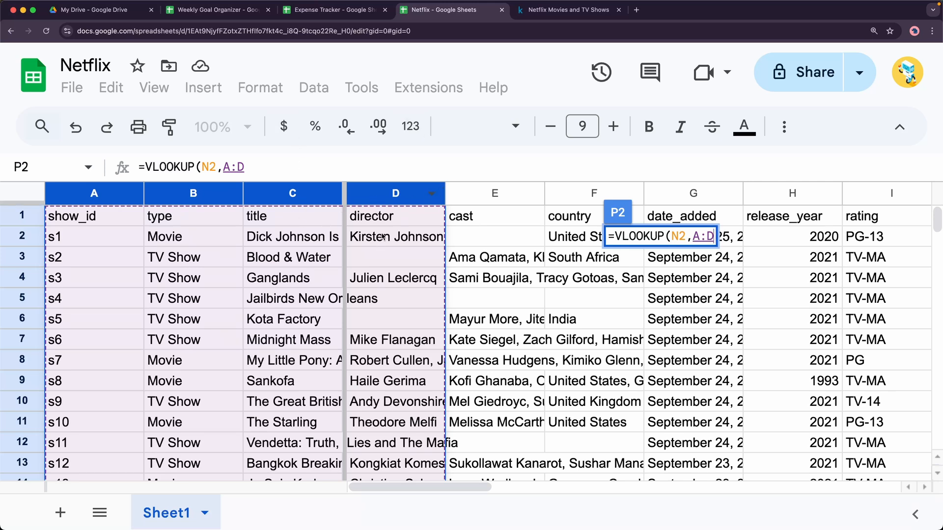
{"action": "left_click", "coordinate": [93, 192]}
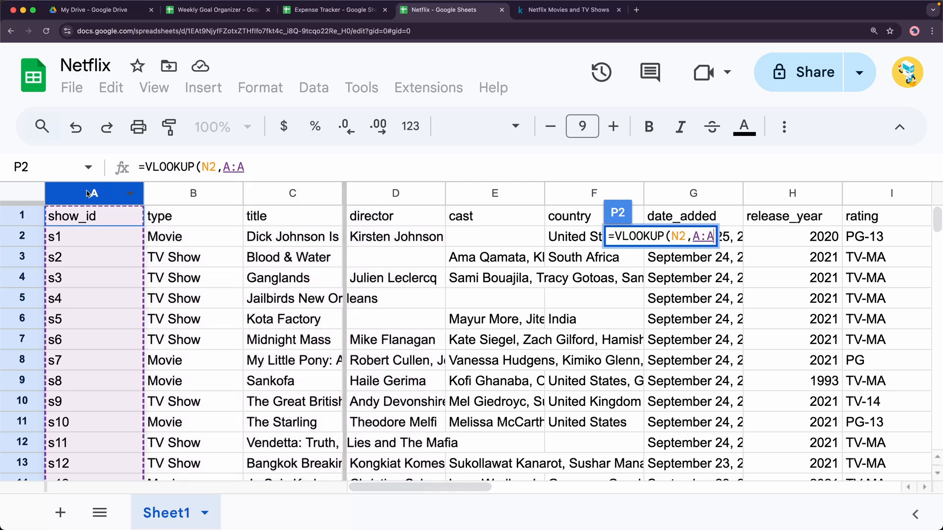
{"action": "left_click_drag", "start_coordinate": [88, 192], "coordinate": [320, 194]}
{"action": "type", "text": ","}
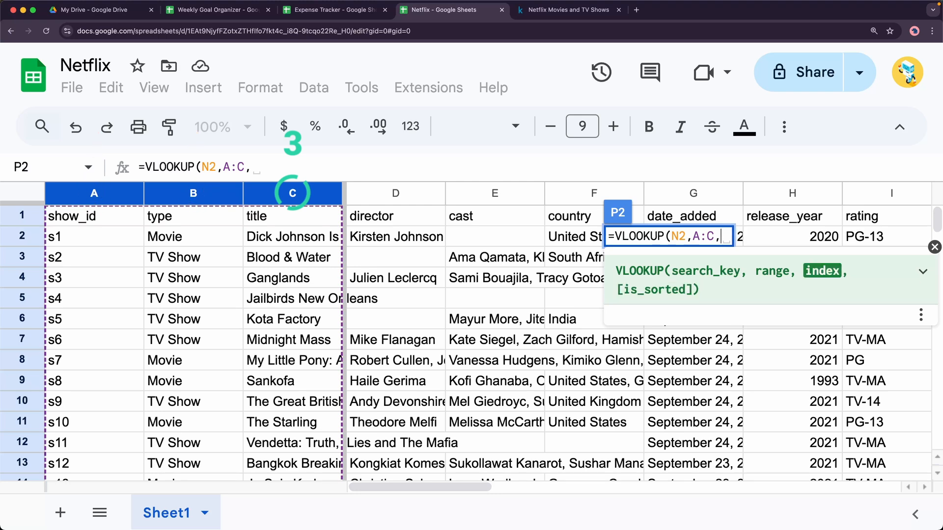
Step: Complete the P2 VLOOKUP with index 3 and false for is_sorted
{"action": "type", "text": "3,"}
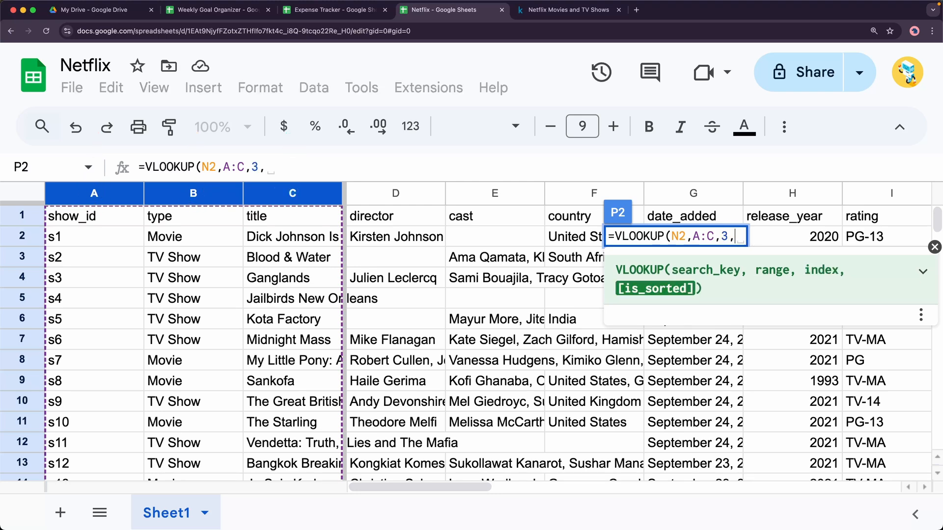
{"action": "type", "text": "false"}
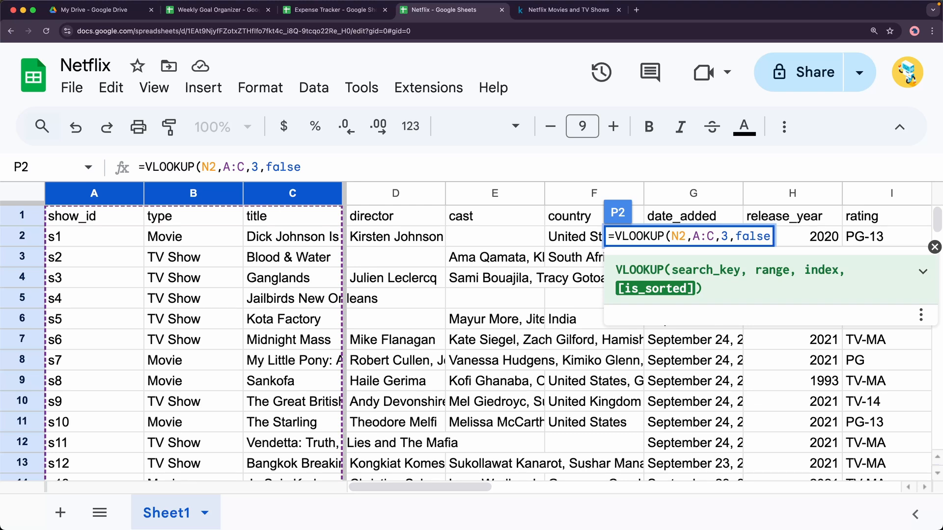
{"action": "type", "text": ")"}
{"action": "key", "text": "Return"}
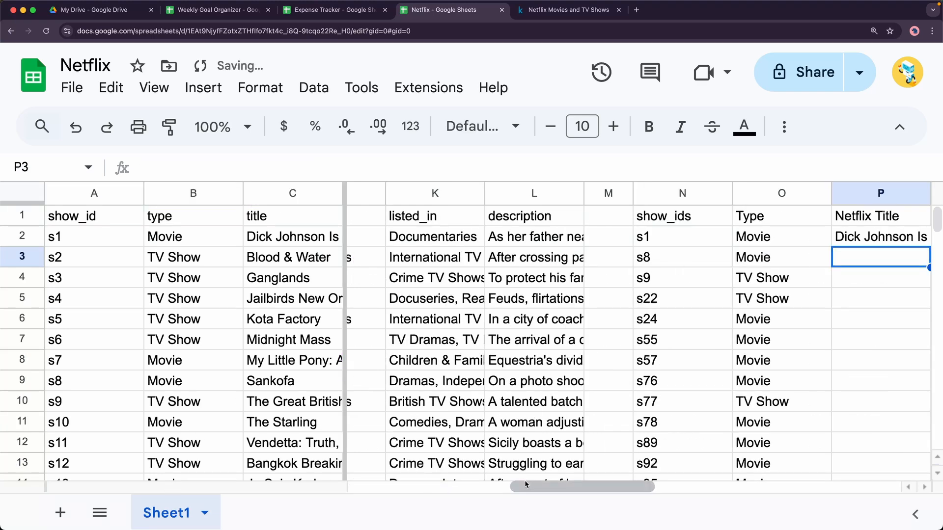
Step: Check P2 against the dataset title for s1 and fill its formula down the list of show IDs
{"action": "left_click_drag", "start_coordinate": [525, 485], "coordinate": [569, 485]}
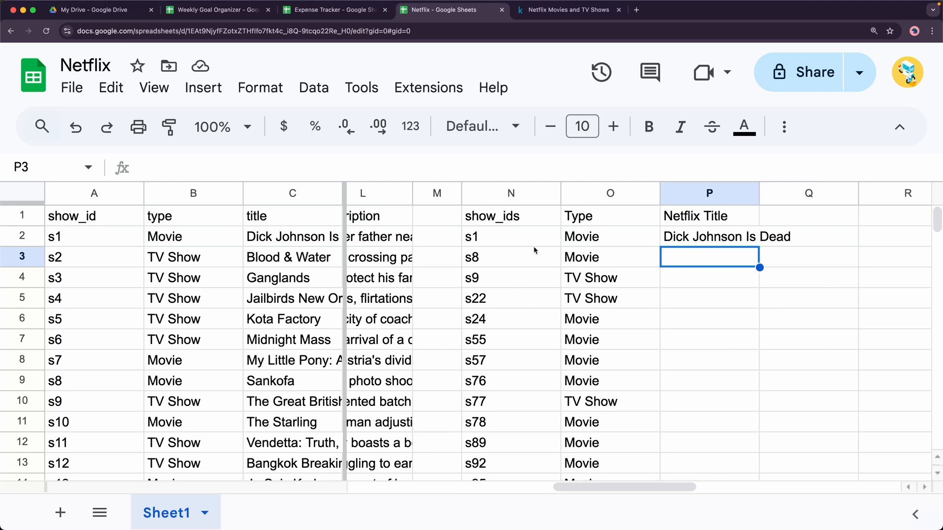
{"action": "left_click", "coordinate": [328, 240]}
{"action": "left_click", "coordinate": [683, 238]}
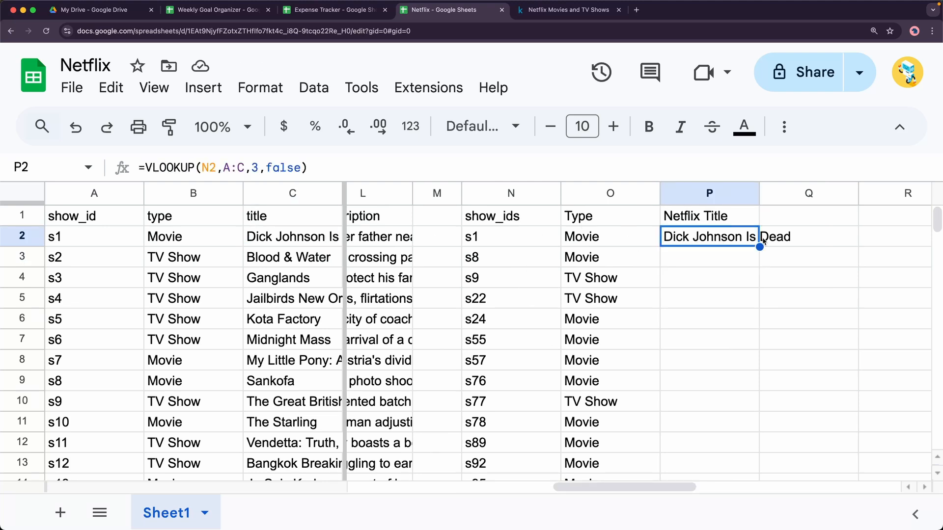
{"action": "double_click", "coordinate": [760, 247]}
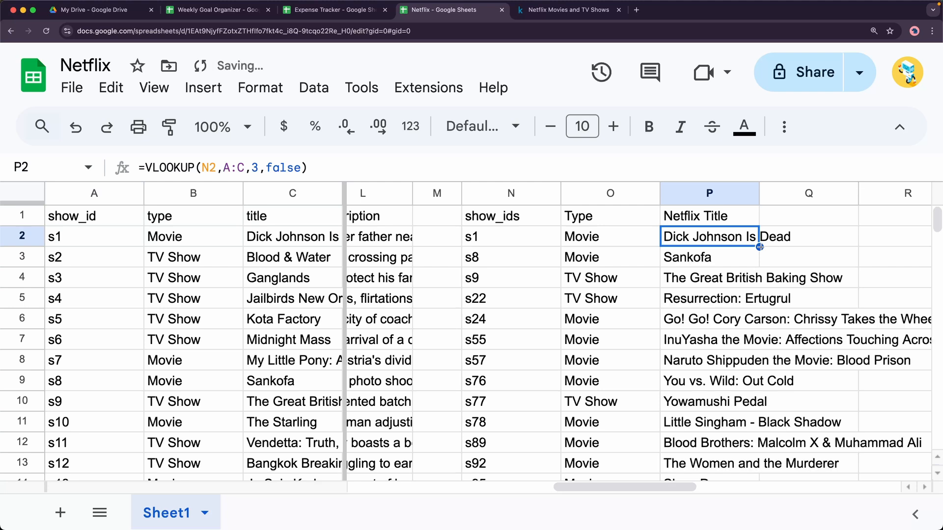
Step: Compare the looked-up title for show s8 with its row in the original dataset
{"action": "left_click", "coordinate": [687, 259]}
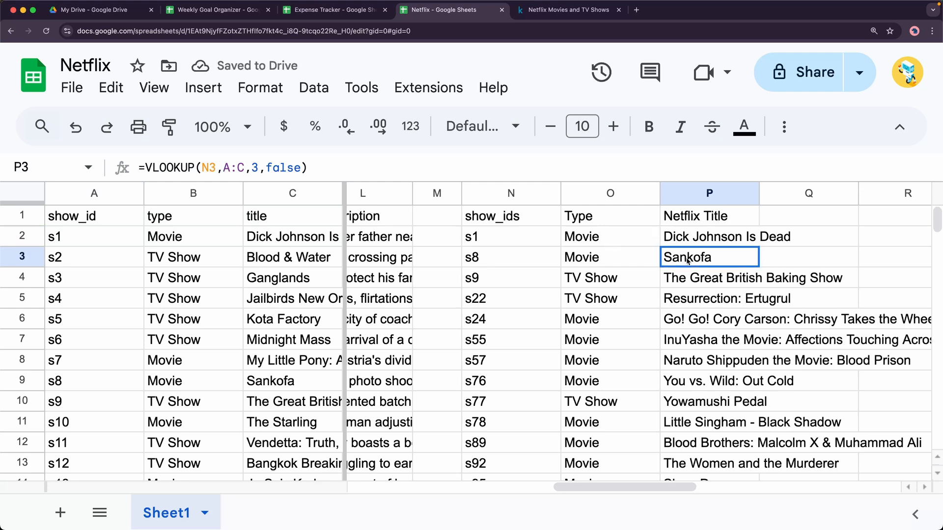
{"action": "left_click", "coordinate": [91, 386]}
{"action": "left_click", "coordinate": [275, 388]}
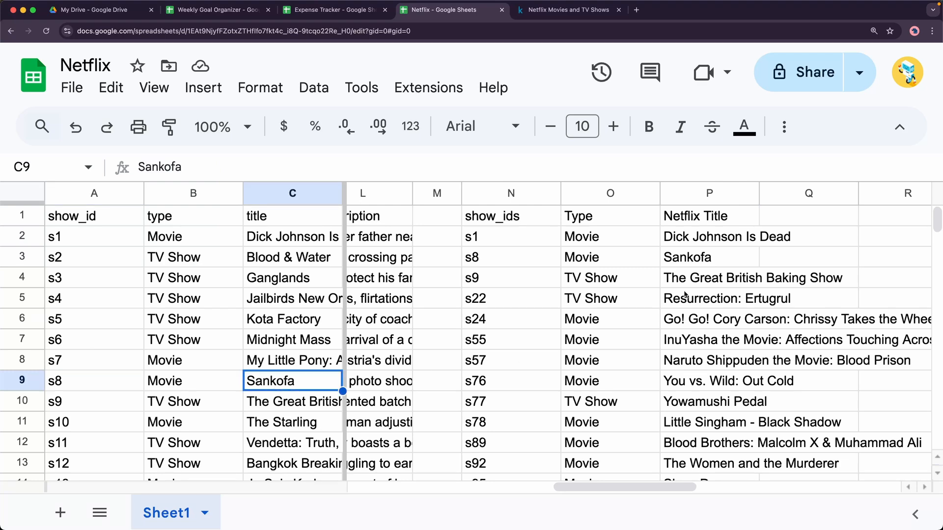
Step: Search the sheet for s78, compare its dataset title with the looked-up title, and return to the start of the list
{"action": "left_click", "coordinate": [514, 420]}
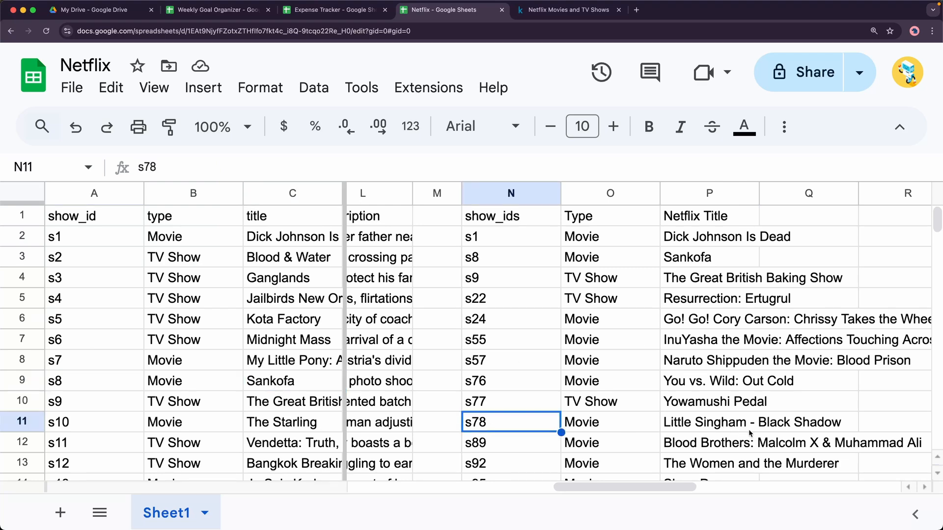
{"action": "left_click", "coordinate": [114, 358]}
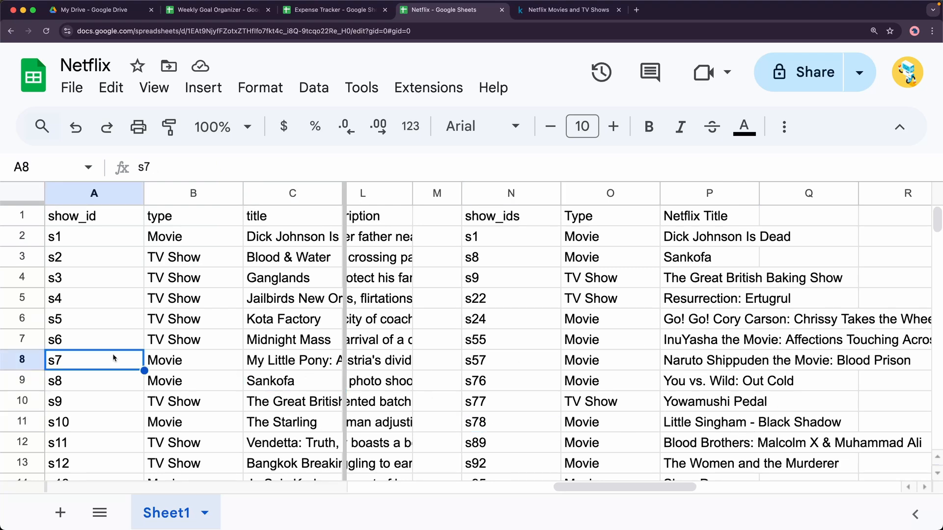
{"action": "key", "text": "ctrl+f"}
{"action": "type", "text": "s78"}
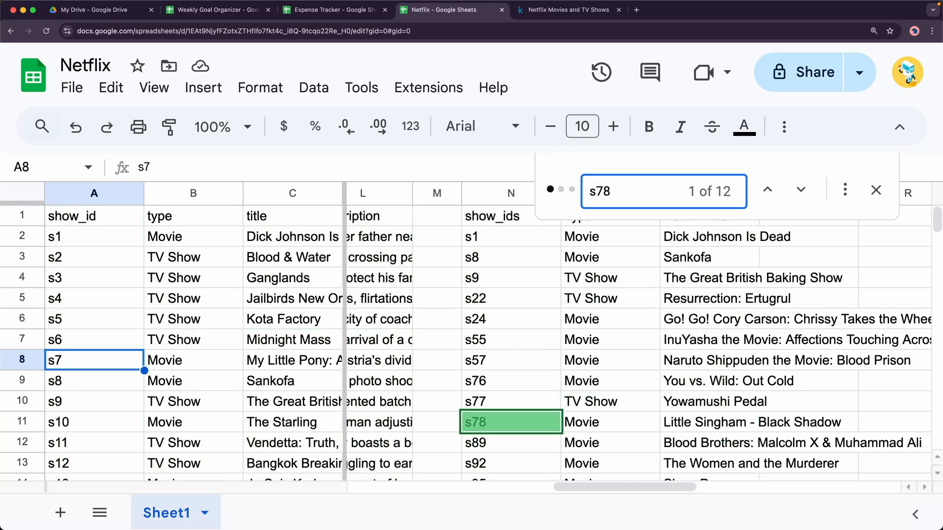
{"action": "key", "text": "Return"}
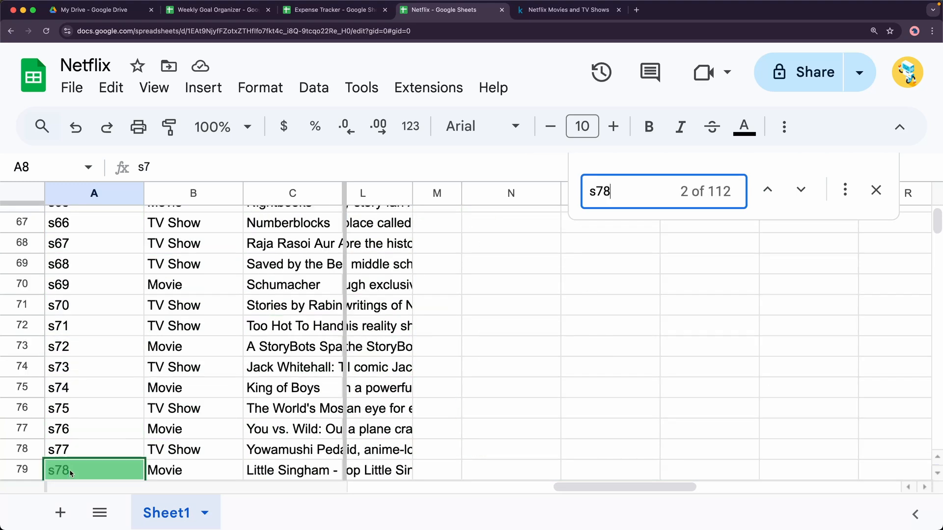
{"action": "left_click", "coordinate": [287, 476]}
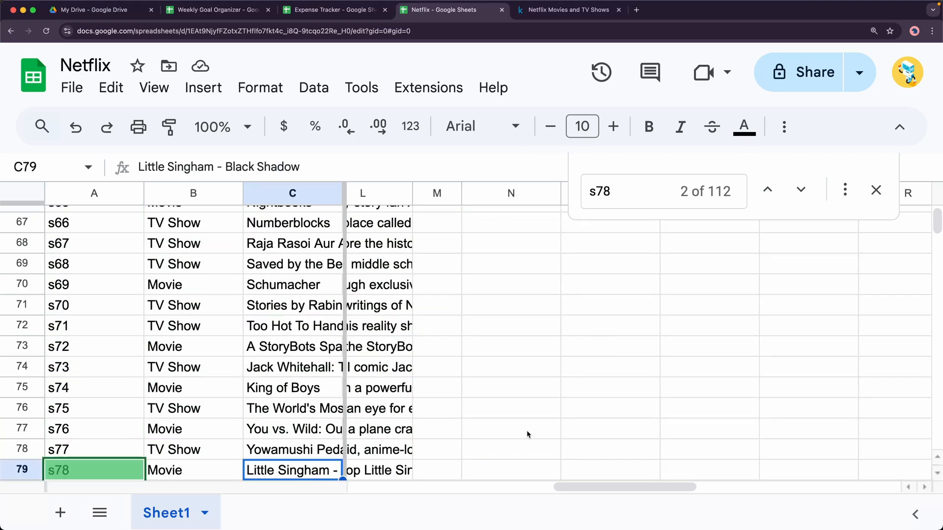
{"action": "left_click", "coordinate": [610, 411]}
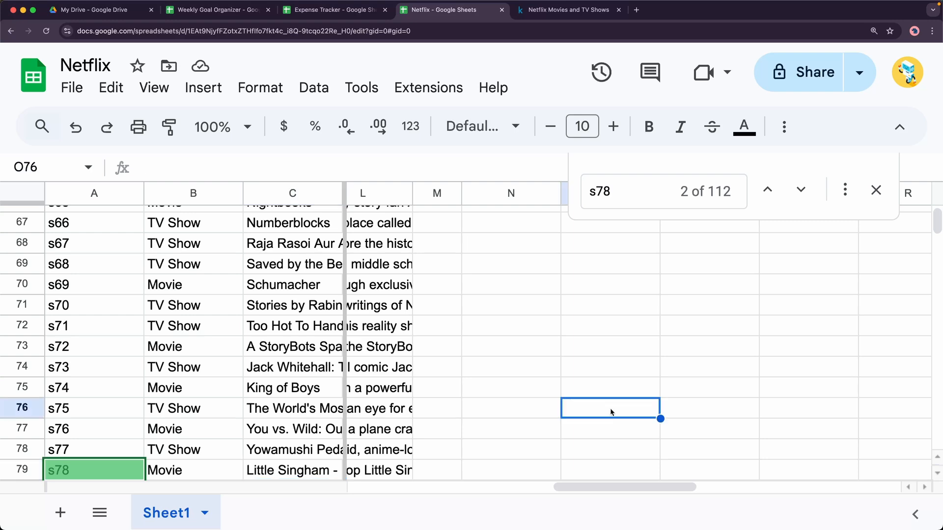
{"action": "key", "text": "super+Up"}
{"action": "key", "text": "super+Up"}
{"action": "left_click", "coordinate": [875, 190]}
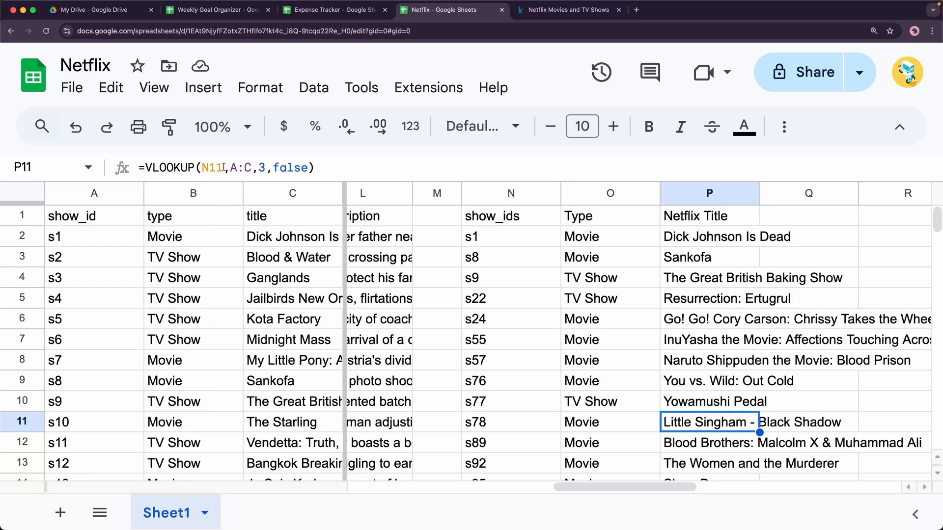
Step: Inspect the VLOOKUP formula in P2 with its highlighted search key and range, leaving the cell unedited
{"action": "left_click", "coordinate": [703, 240]}
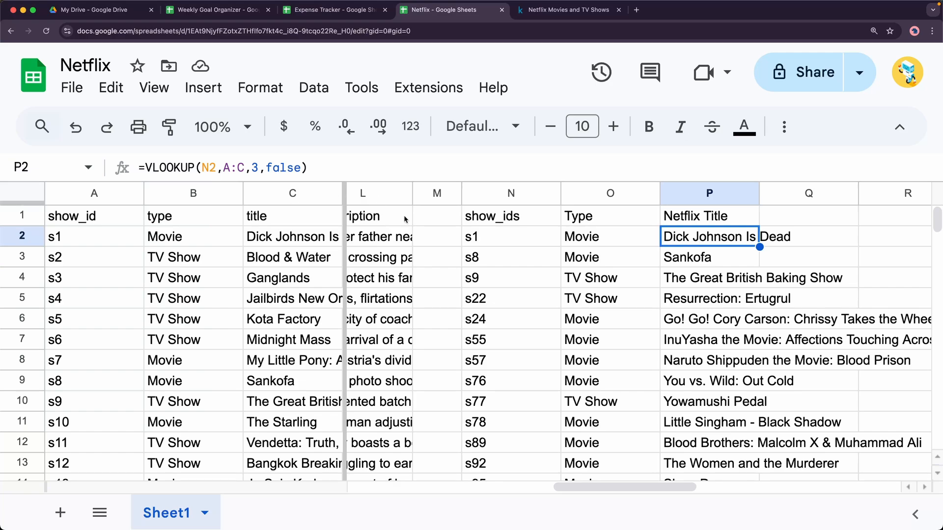
{"action": "double_click", "coordinate": [678, 238]}
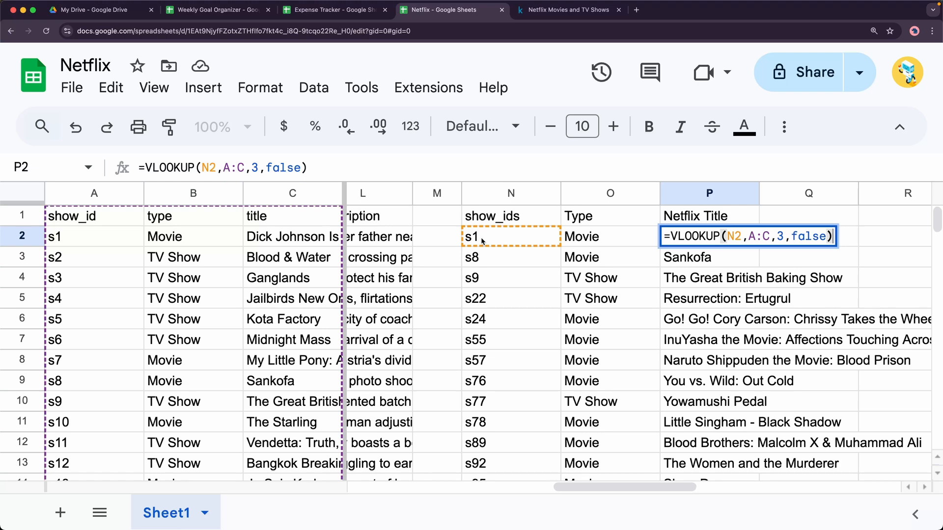
{"action": "key", "text": "Escape"}
{"action": "left_click", "coordinate": [837, 237]}
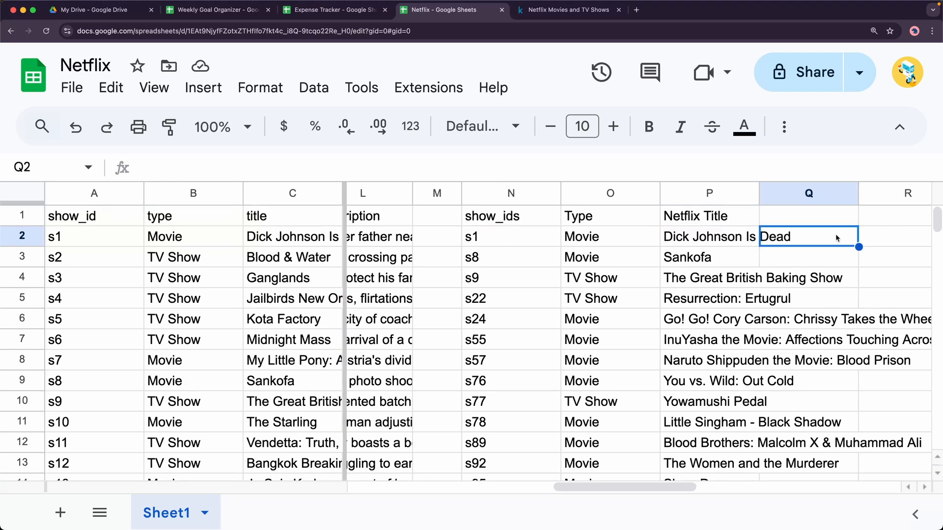
{"action": "type", "text": "=vl"}
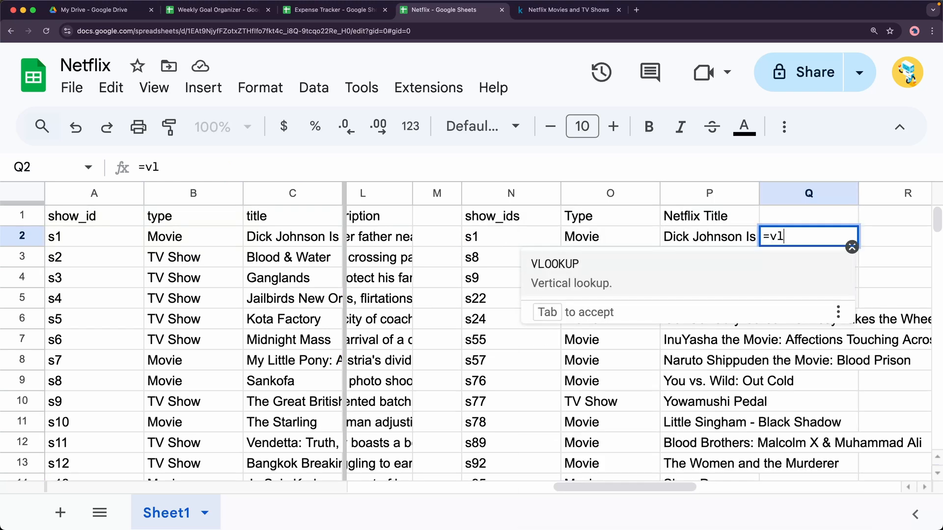
{"action": "key", "text": "Tab"}
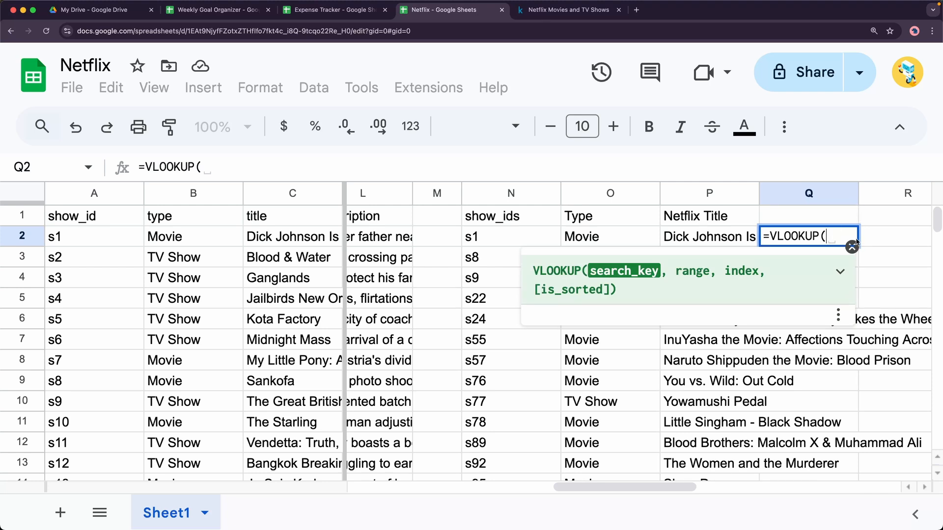
{"action": "left_click", "coordinate": [586, 240]}
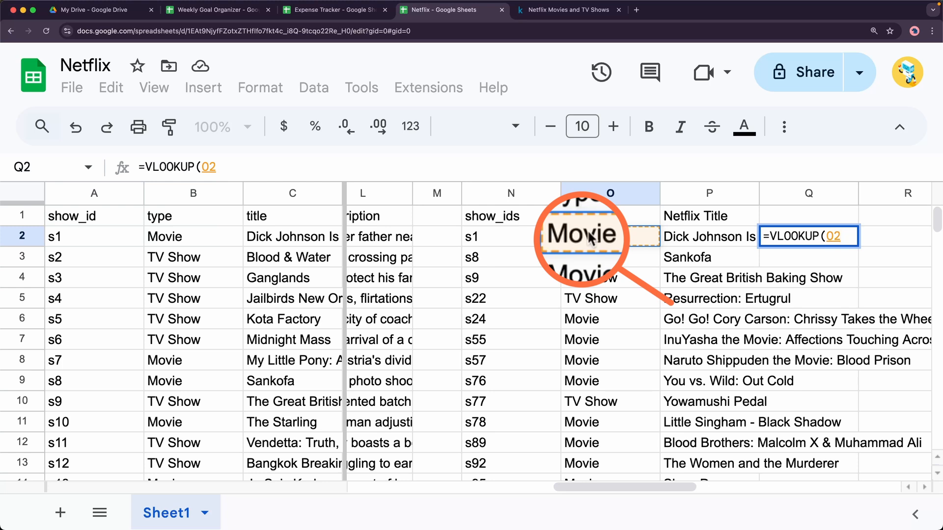
{"action": "type", "text": ","}
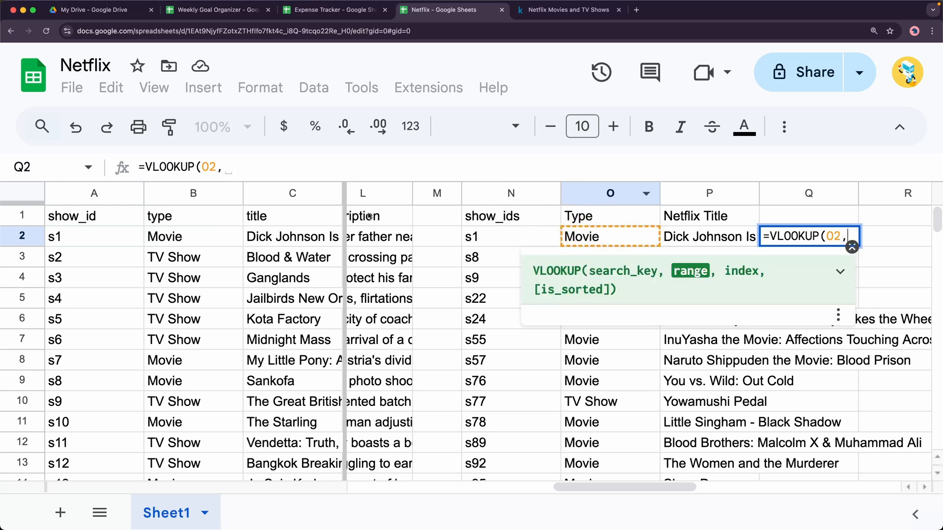
{"action": "left_click", "coordinate": [86, 193]}
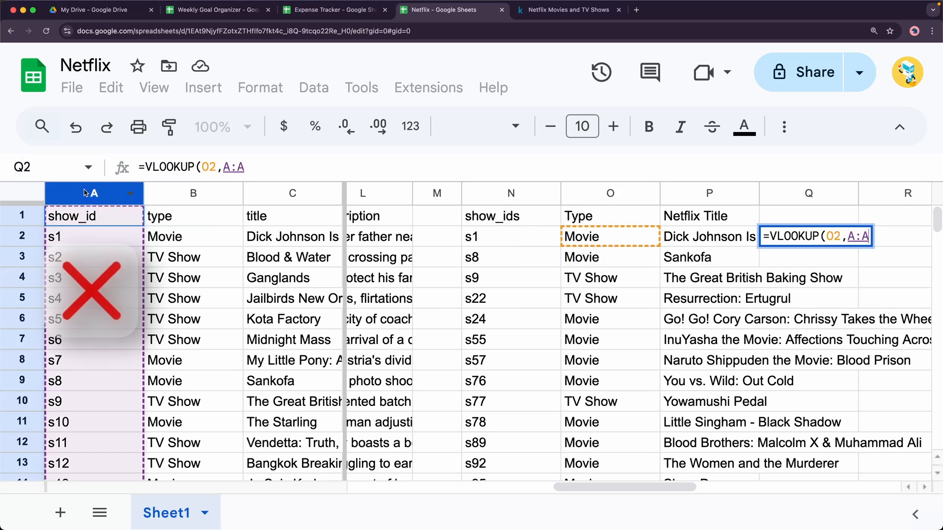
{"action": "left_click_drag", "start_coordinate": [86, 193], "coordinate": [173, 197]}
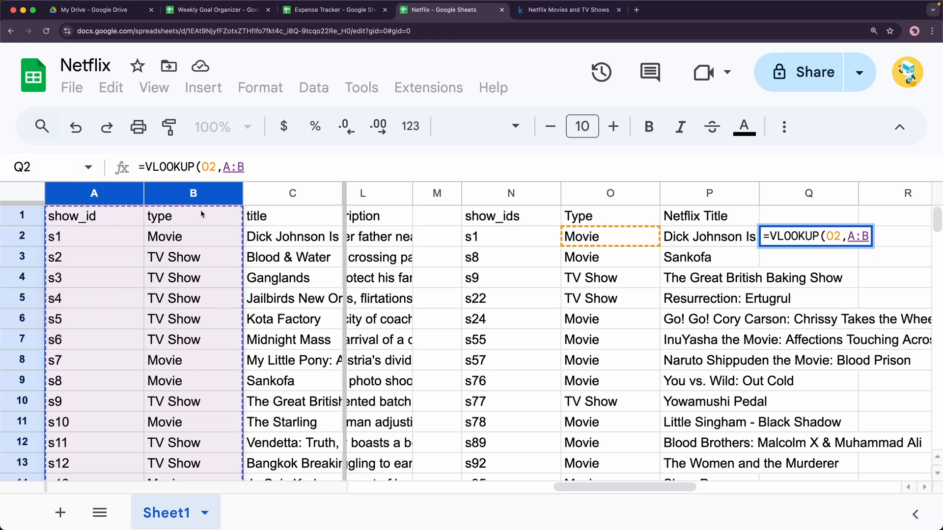
{"action": "left_click_drag", "start_coordinate": [195, 195], "coordinate": [272, 195]}
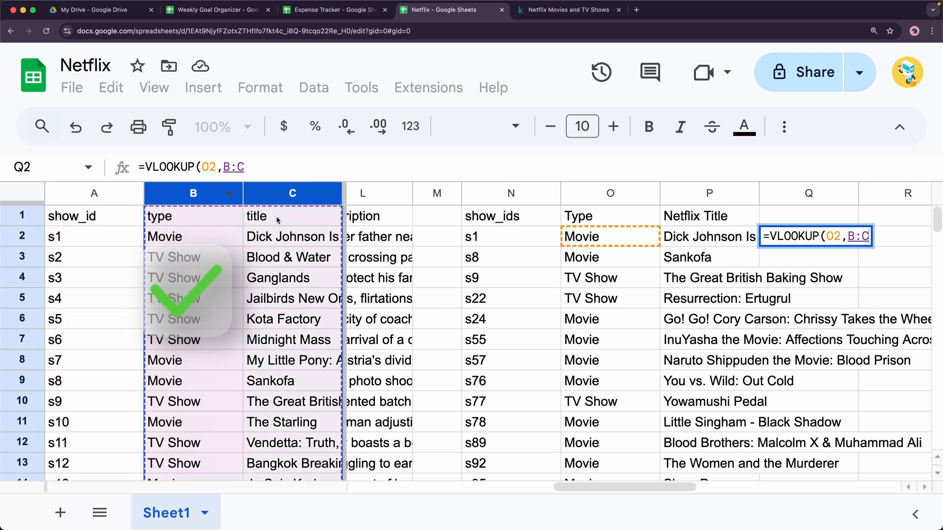
{"action": "key", "text": "Escape"}
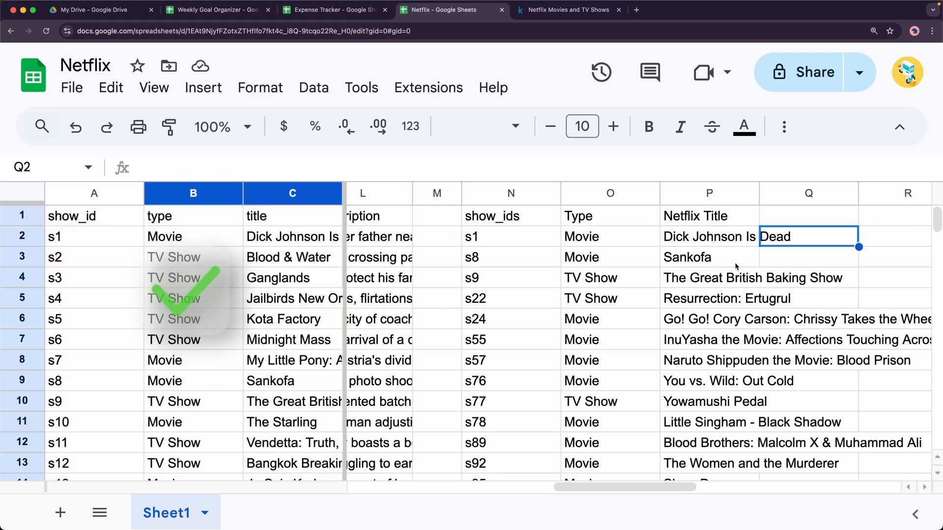
Step: Review the index and is_sorted arguments of the VLOOKUP formula in P2
{"action": "double_click", "coordinate": [697, 240]}
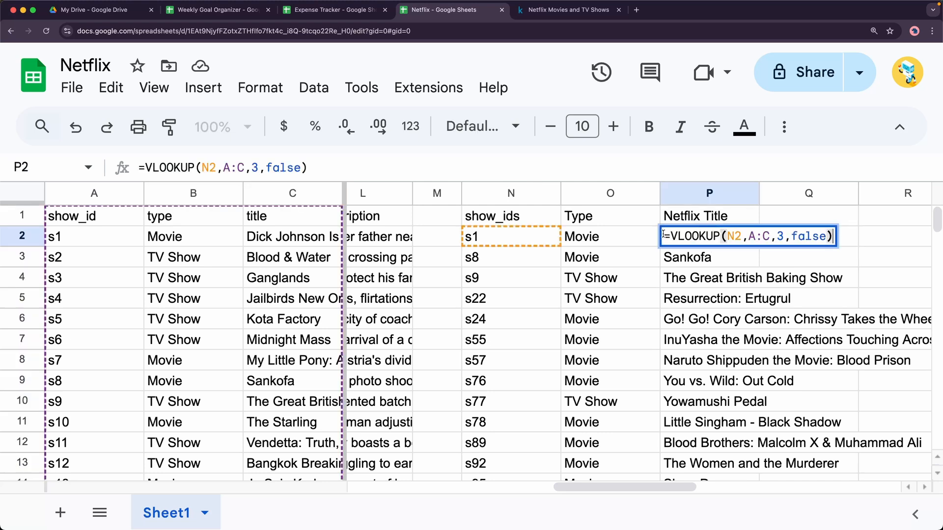
{"action": "left_click", "coordinate": [256, 168]}
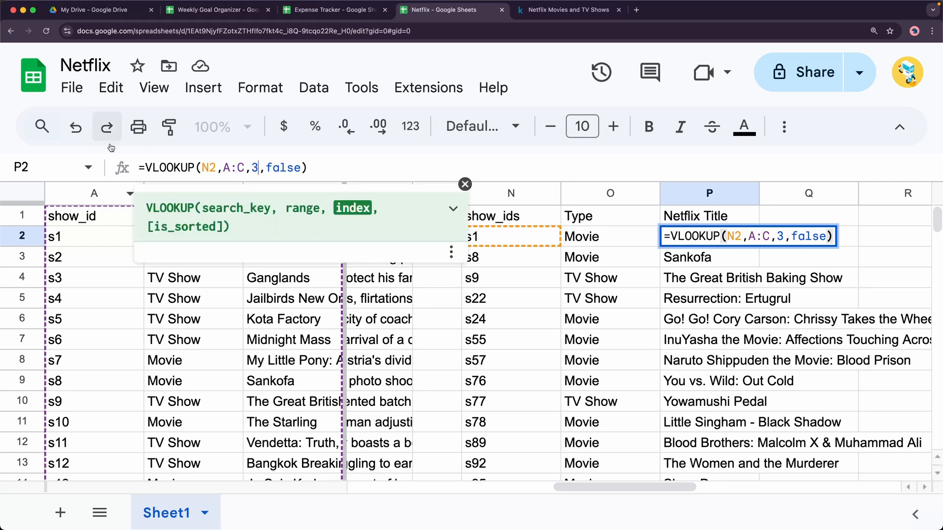
{"action": "double_click", "coordinate": [279, 168]}
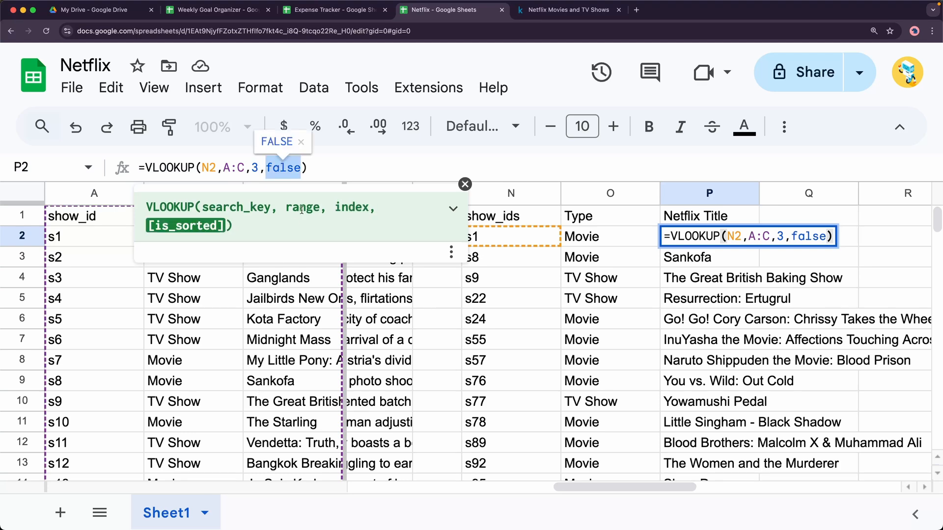
{"action": "key", "text": "Return"}
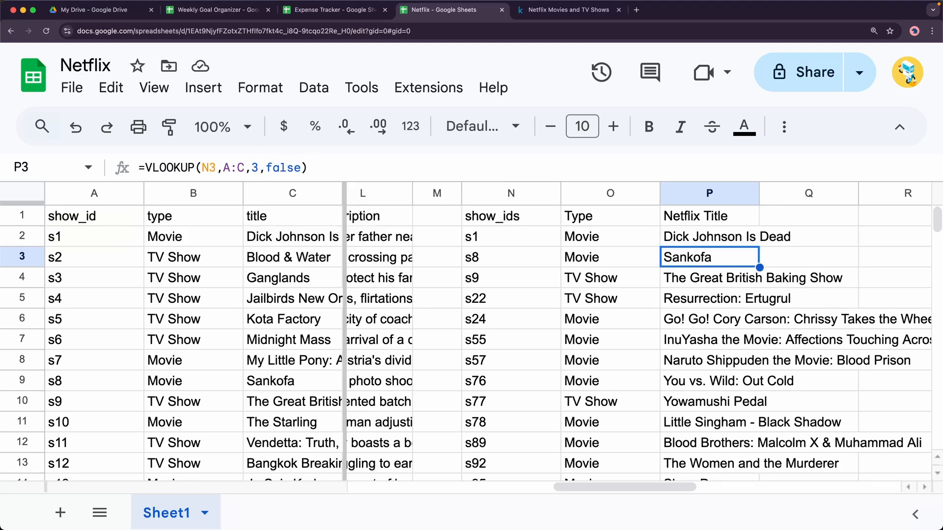